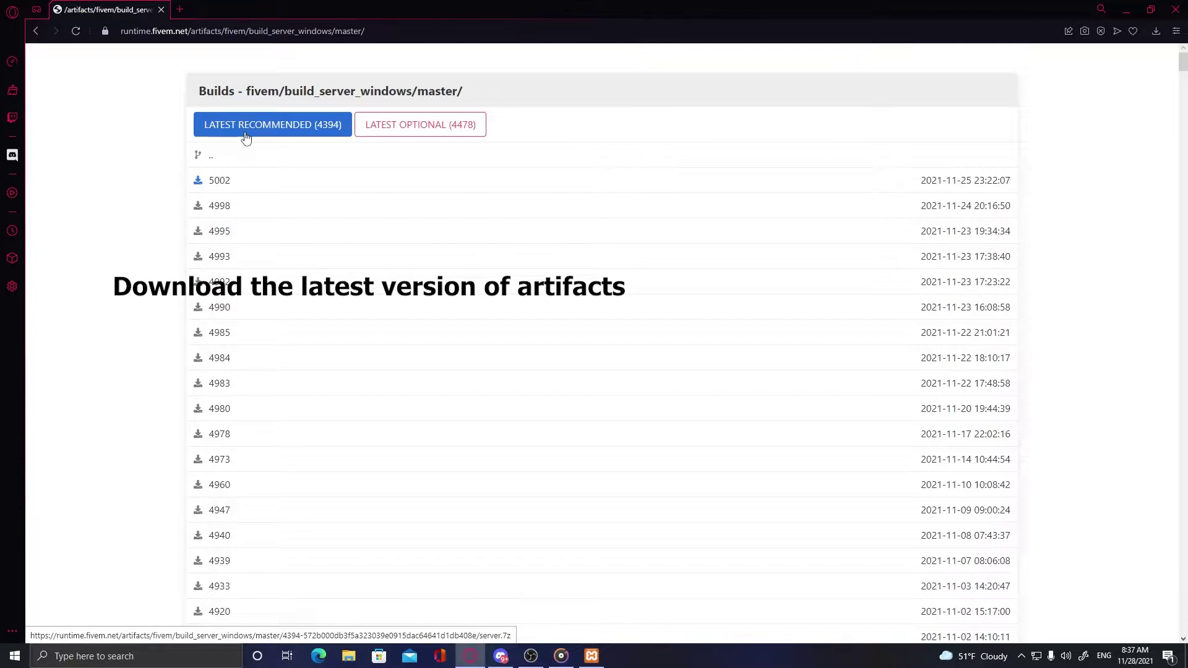
Step: Open the HeidiSQL download page in a new browser tab and request the combined 32/64 bit installer
left_click(180, 9)
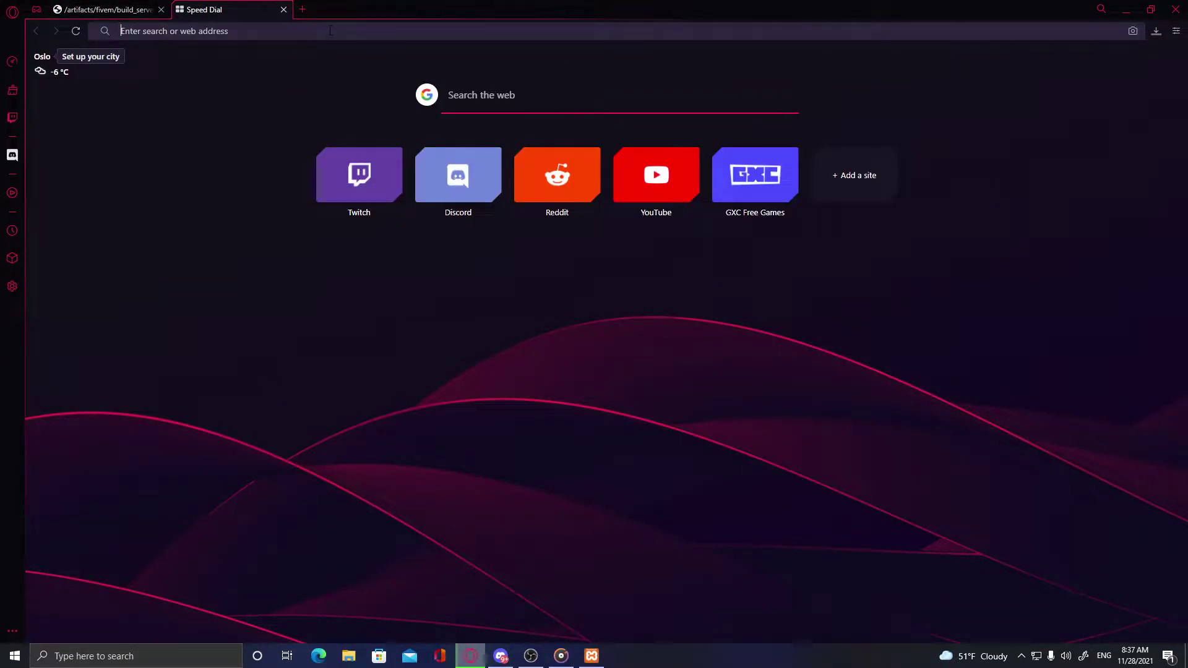
type("heidi")
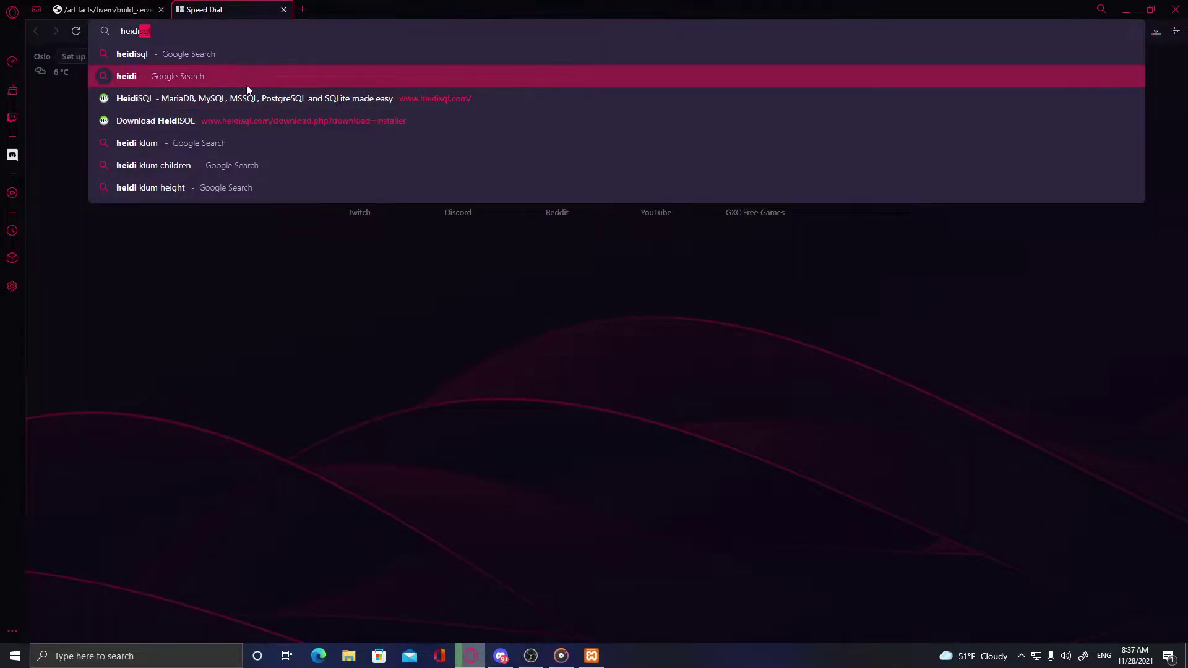
left_click(187, 121)
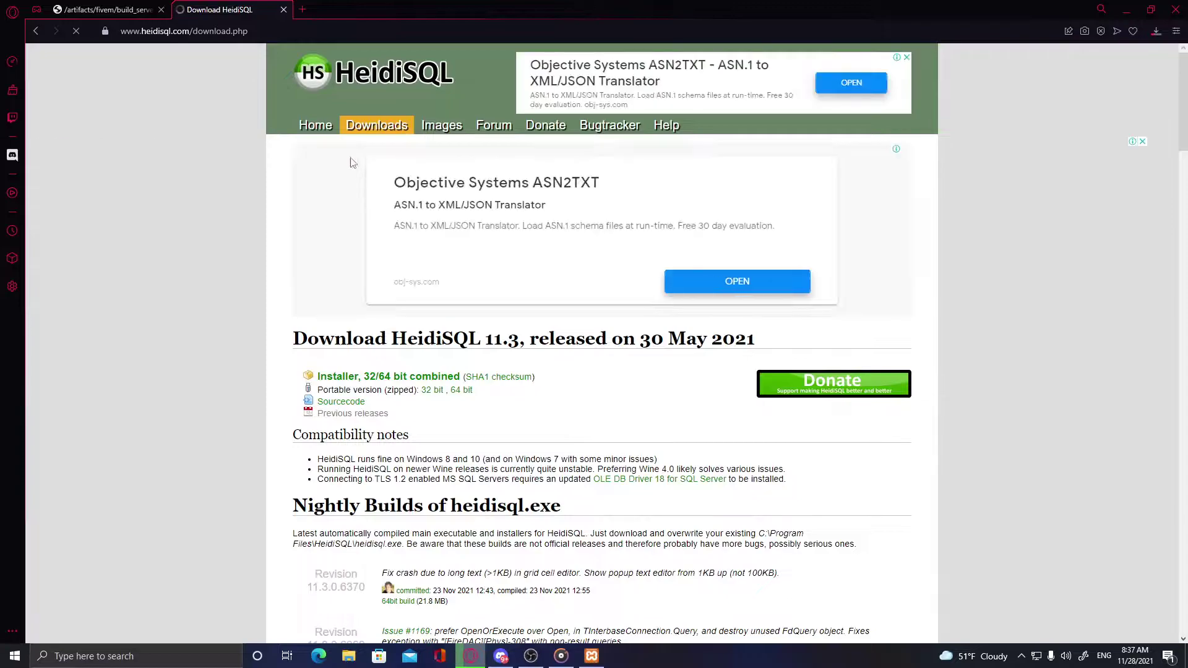
scroll(361, 84, "down", 3)
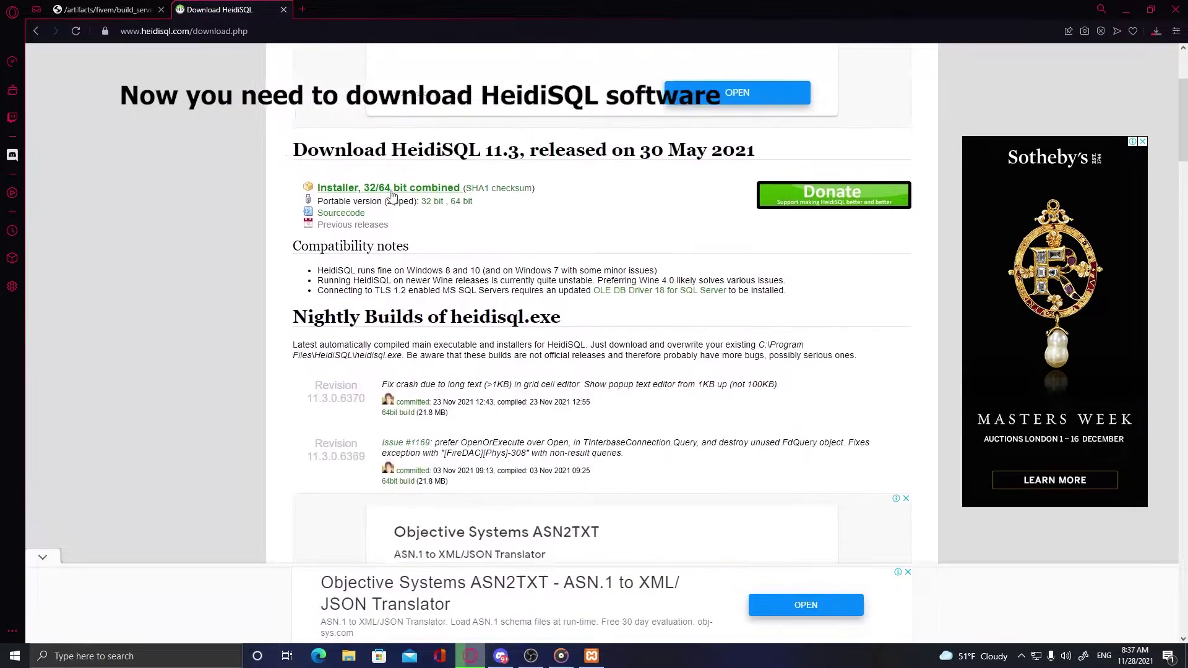
left_click(382, 194)
key("Return")
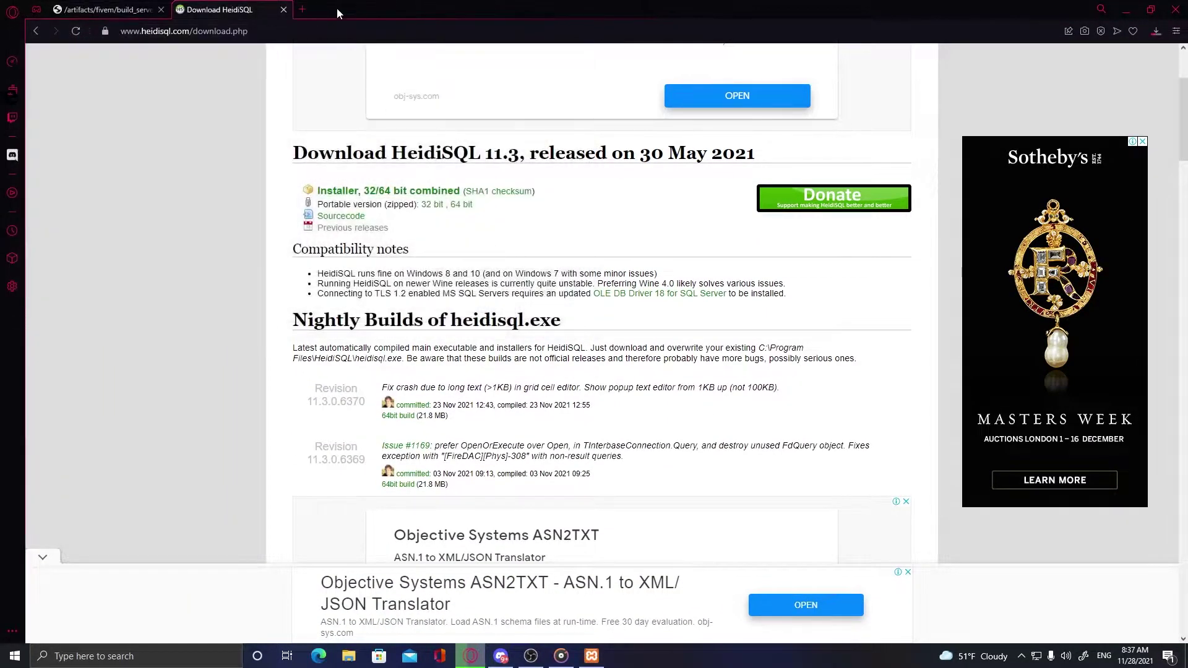
Step: Open the Apache Friends XAMPP download page in a new tab and quit the browser
key("ctrl+t")
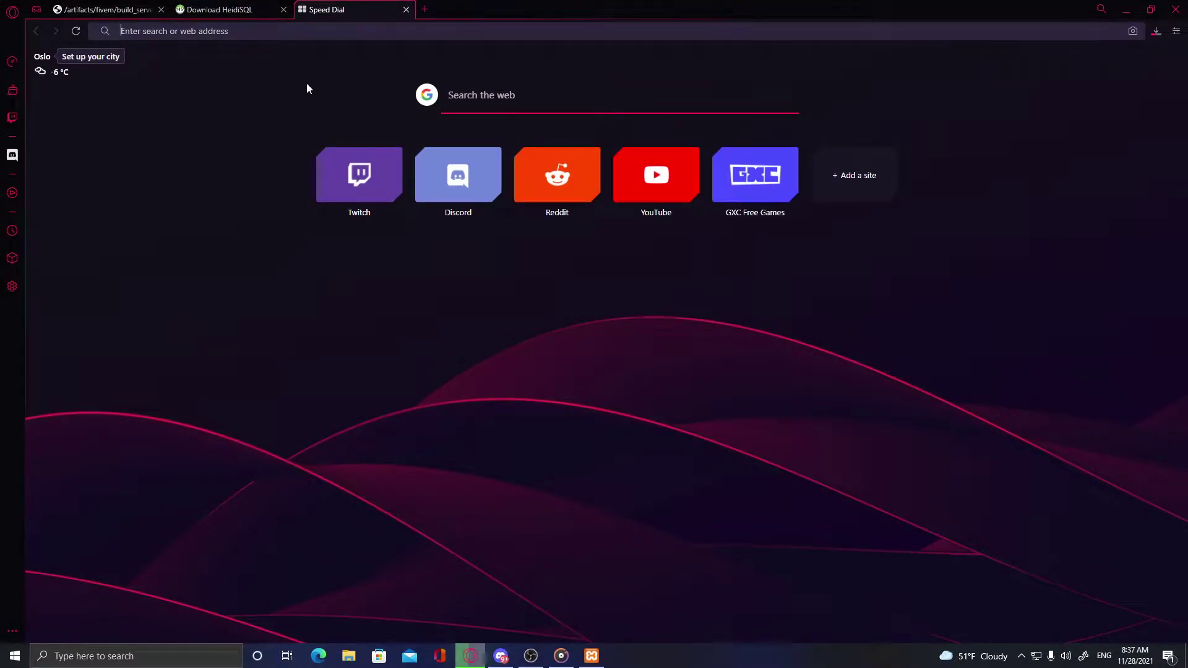
type("xampp")
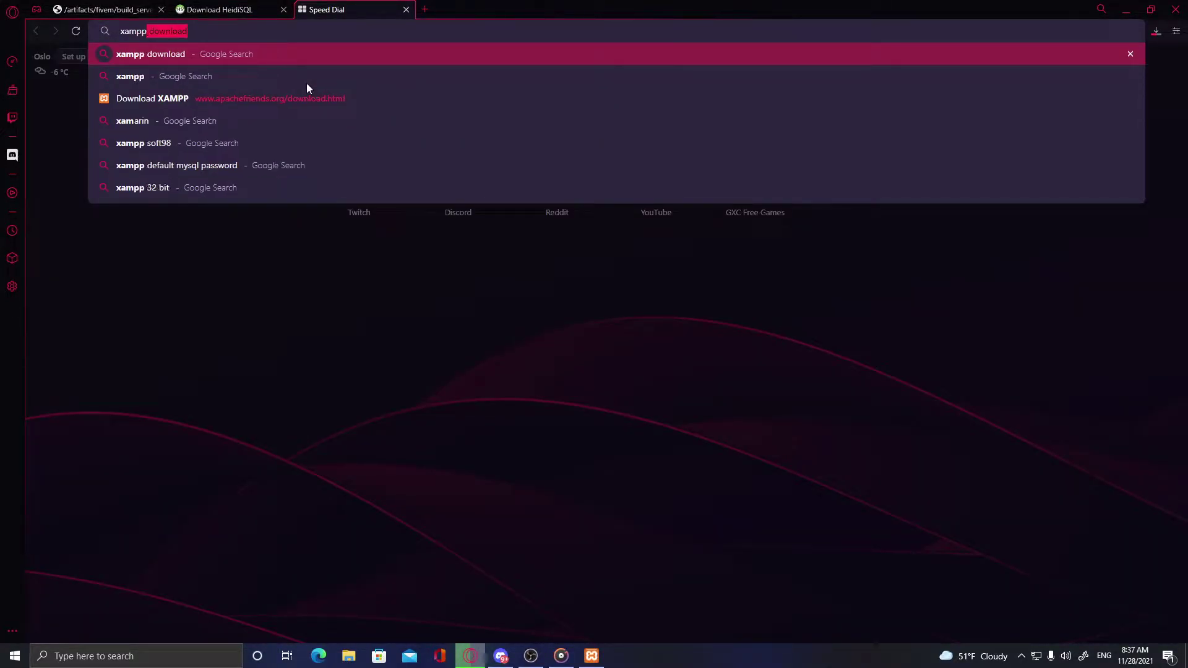
left_click(296, 98)
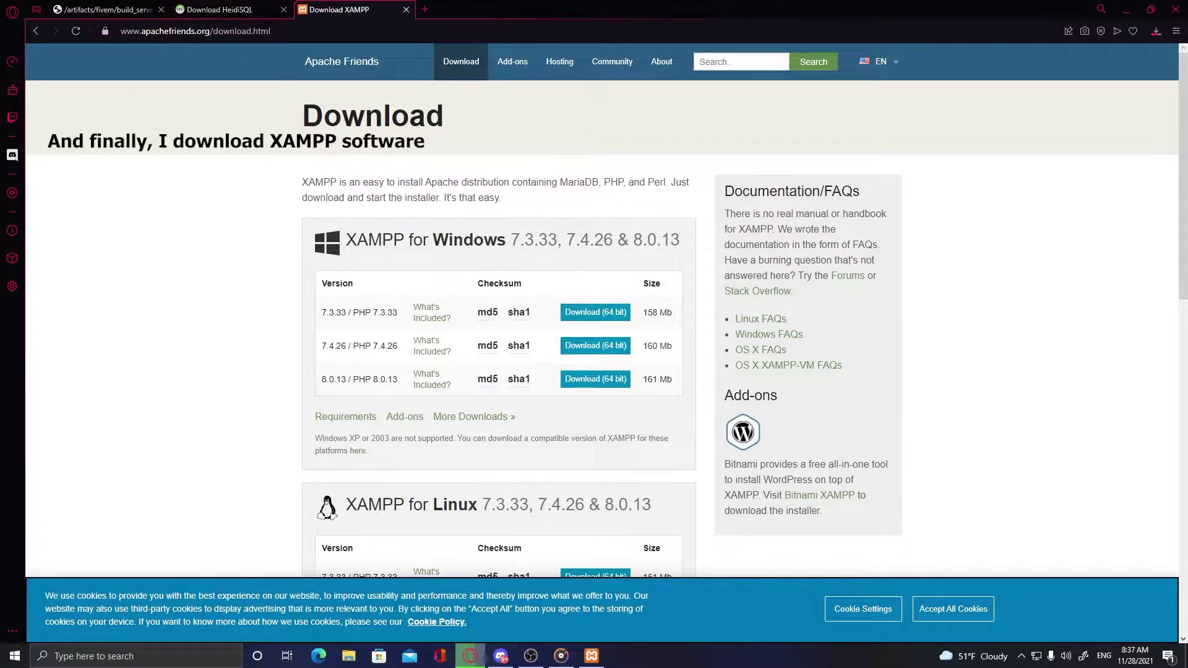
left_click(1175, 9)
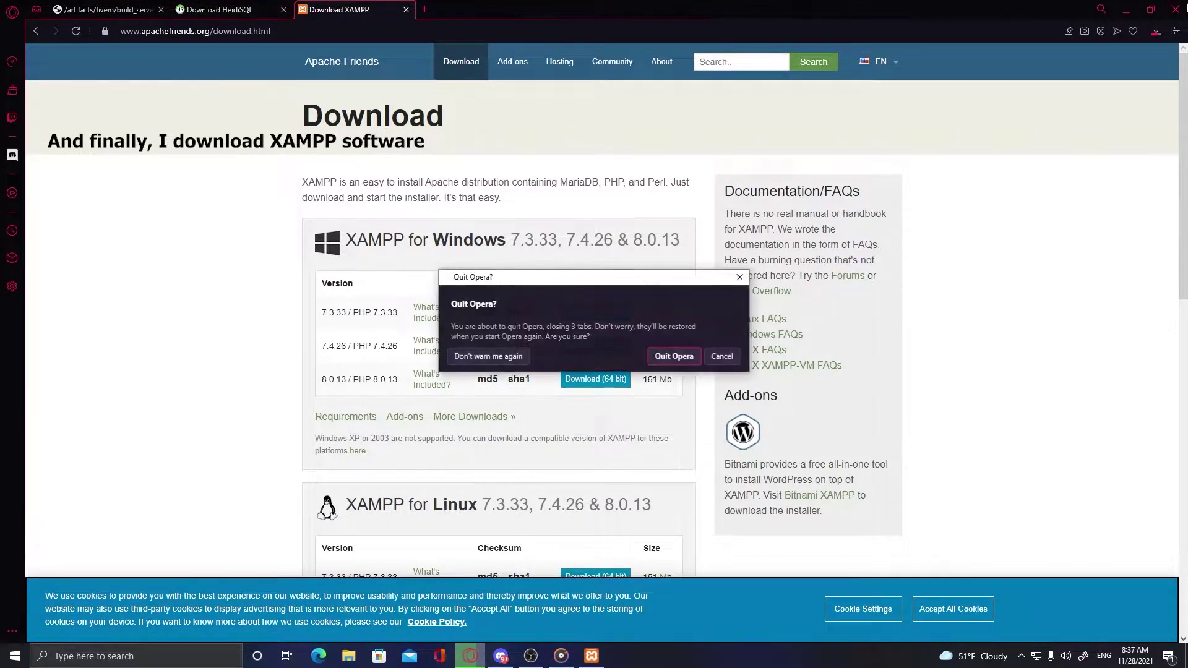
left_click(723, 357)
Step: Reposition the server.7z archive and the Server folder on the desktop, and open the Server folder
left_click_drag(130, 55, 168, 42)
left_click_drag(23, 86, 165, 89)
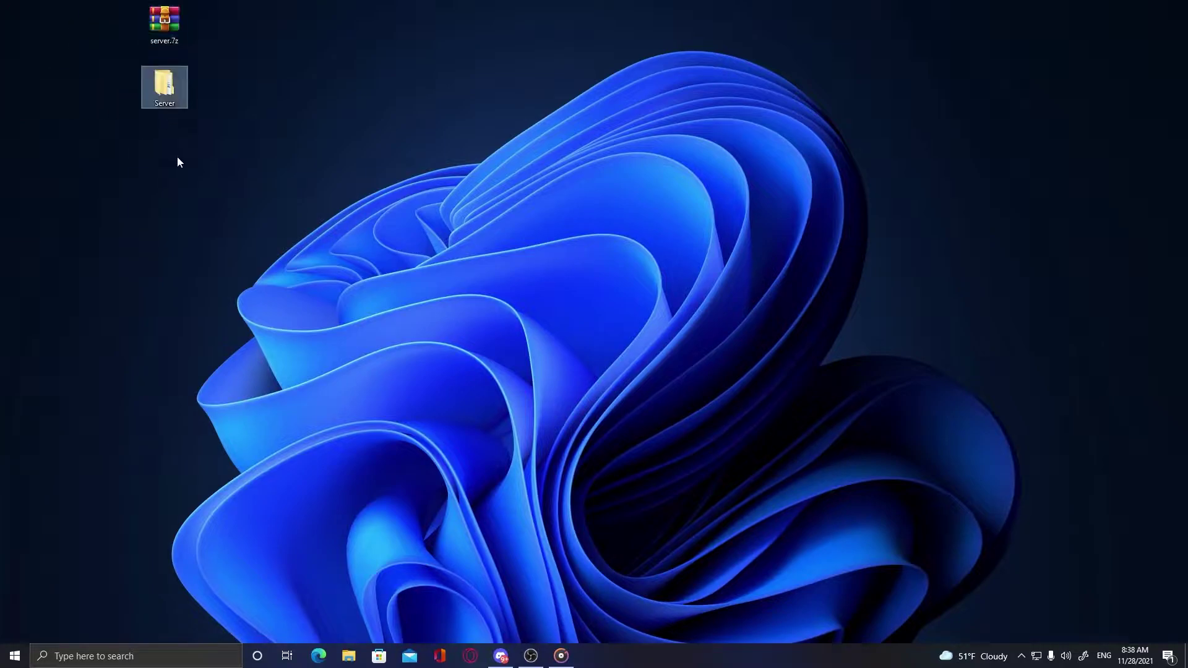
double_click(164, 88)
left_click_drag(496, 138, 549, 138)
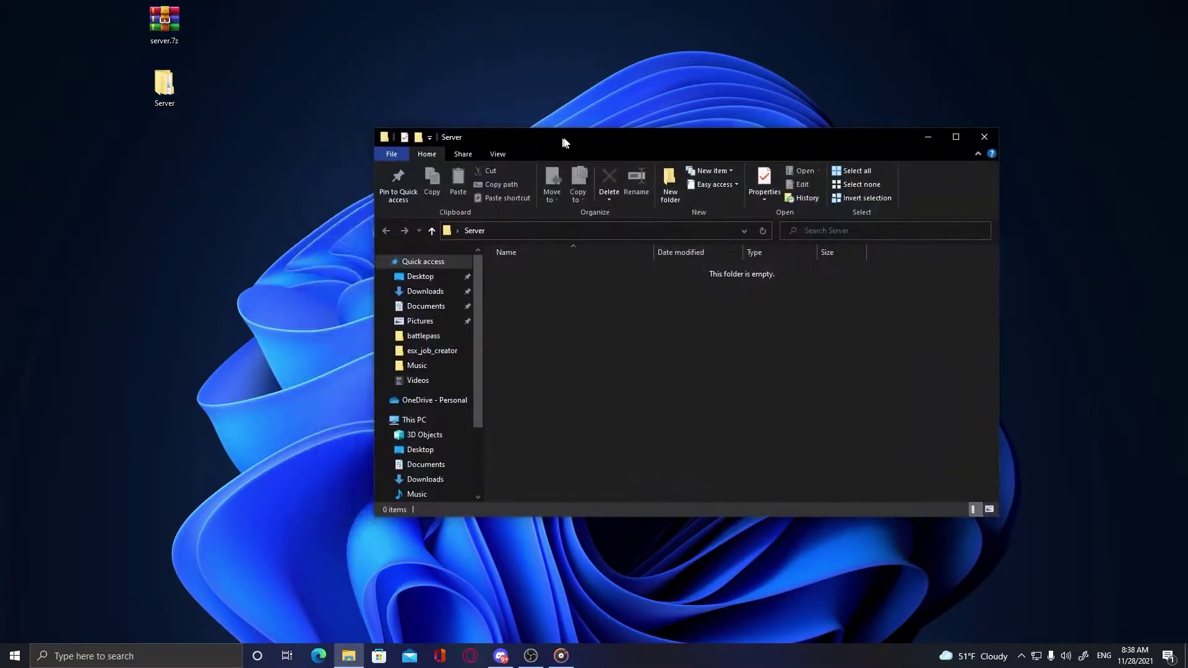
Step: Create a folder named Data inside the Server folder and open it
right_click(615, 351)
mouse_move(648, 528)
left_click(793, 533)
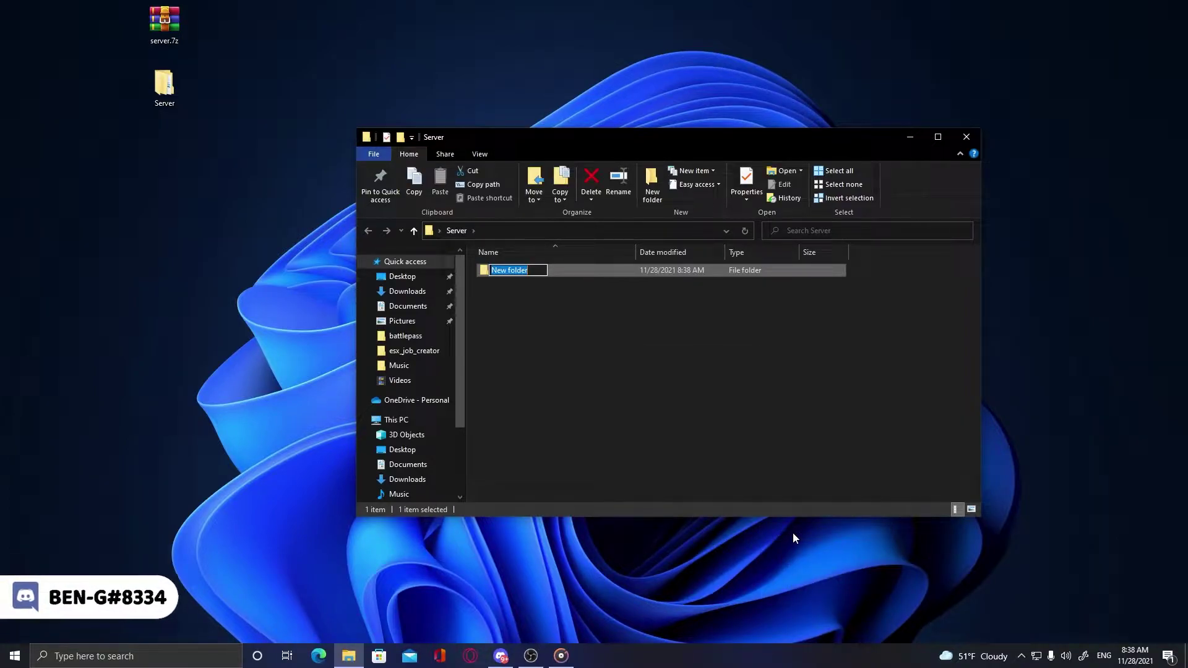
type("D")
key("Return")
left_click(641, 370)
double_click(509, 273)
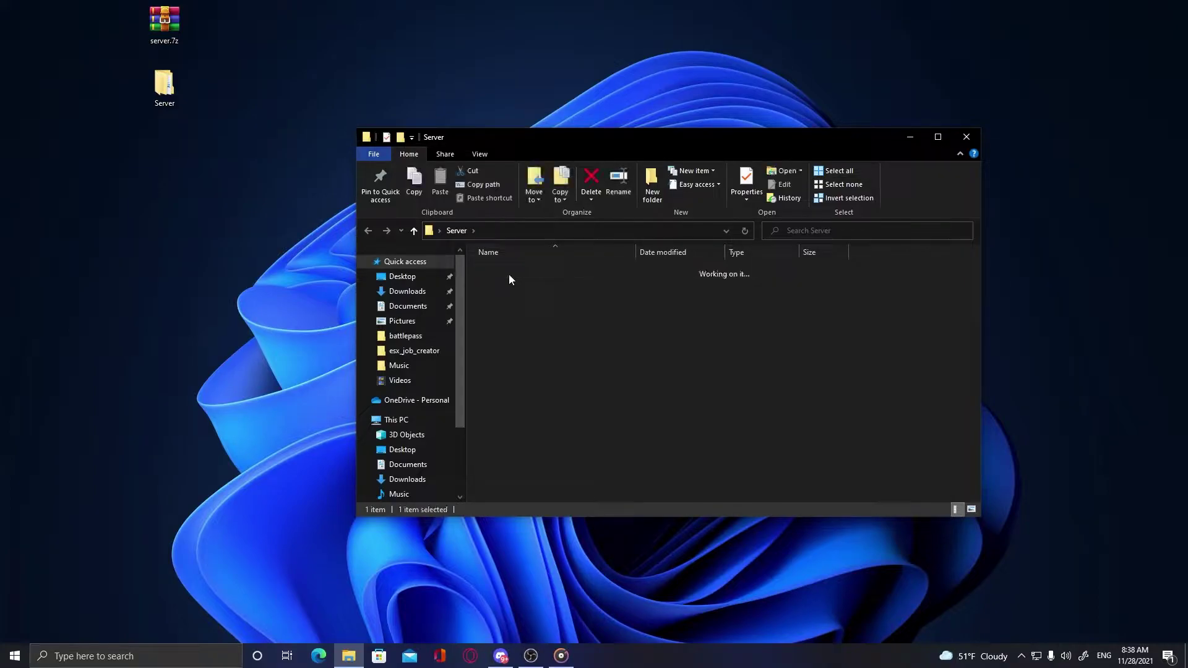
Step: Extract all contents of server.7z into the Data folder and close the archive
double_click(174, 35)
left_click(760, 363)
key("ctrl+a")
left_click_drag(906, 120, 1028, 113)
left_click_drag(776, 319, 619, 402)
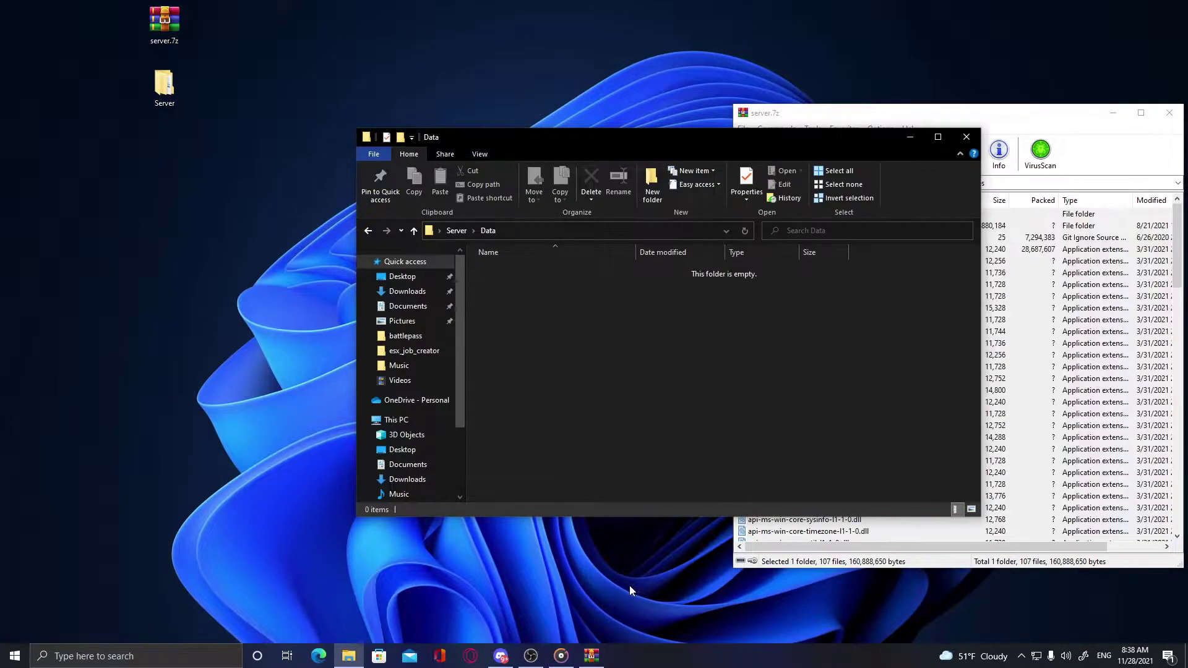
left_click_drag(939, 116, 739, 94)
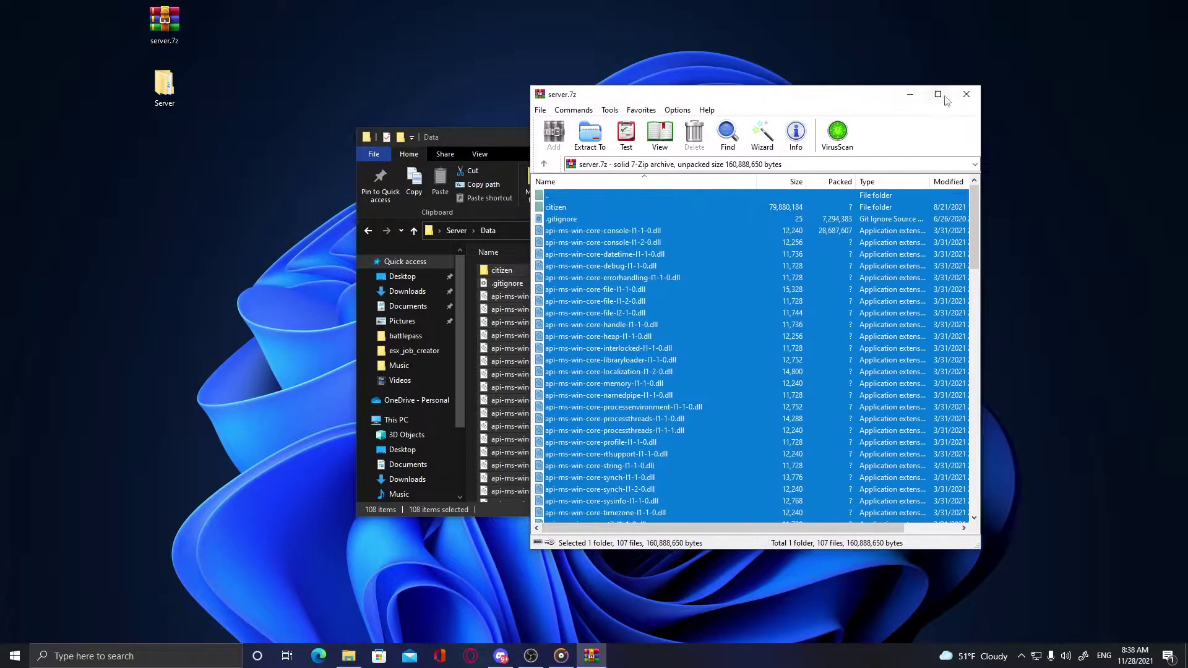
left_click(969, 92)
Step: Move the server.7z and Server icons back to the desktop's edge and maximize the Data folder window
left_click_drag(151, 22, 57, 21)
left_click_drag(162, 85, 69, 84)
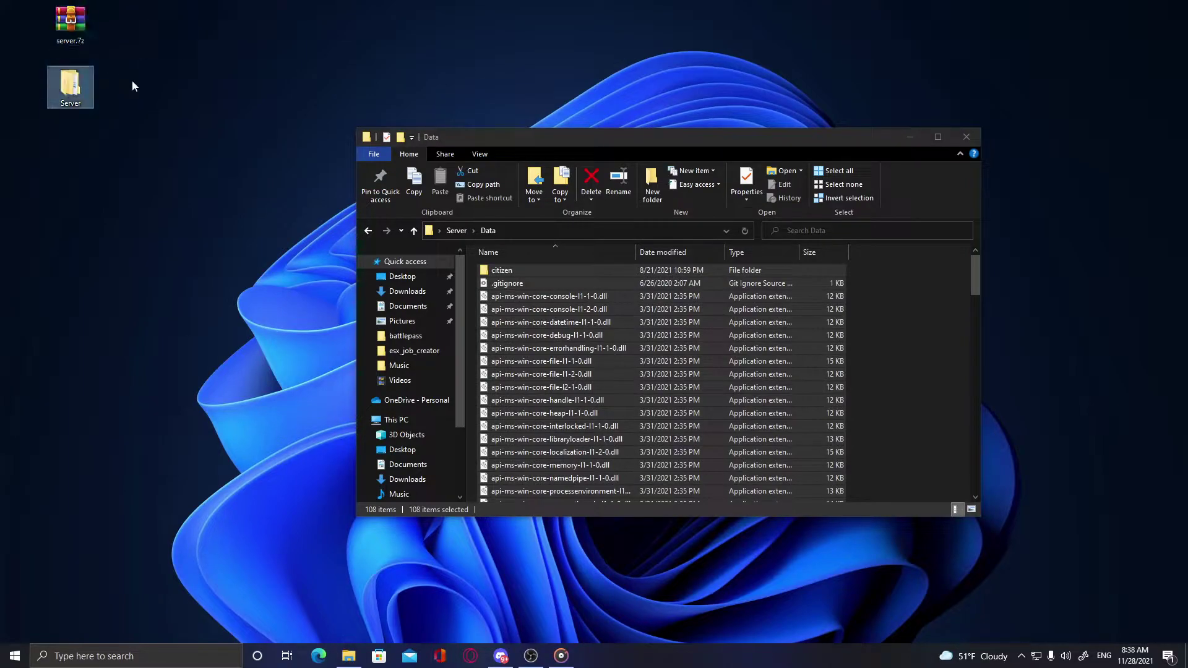
left_click_drag(652, 138, 532, 0)
scroll(474, 420, "down", 6)
left_click(688, 387)
scroll(364, 451, "down", 6)
scroll(364, 455, "down", 5)
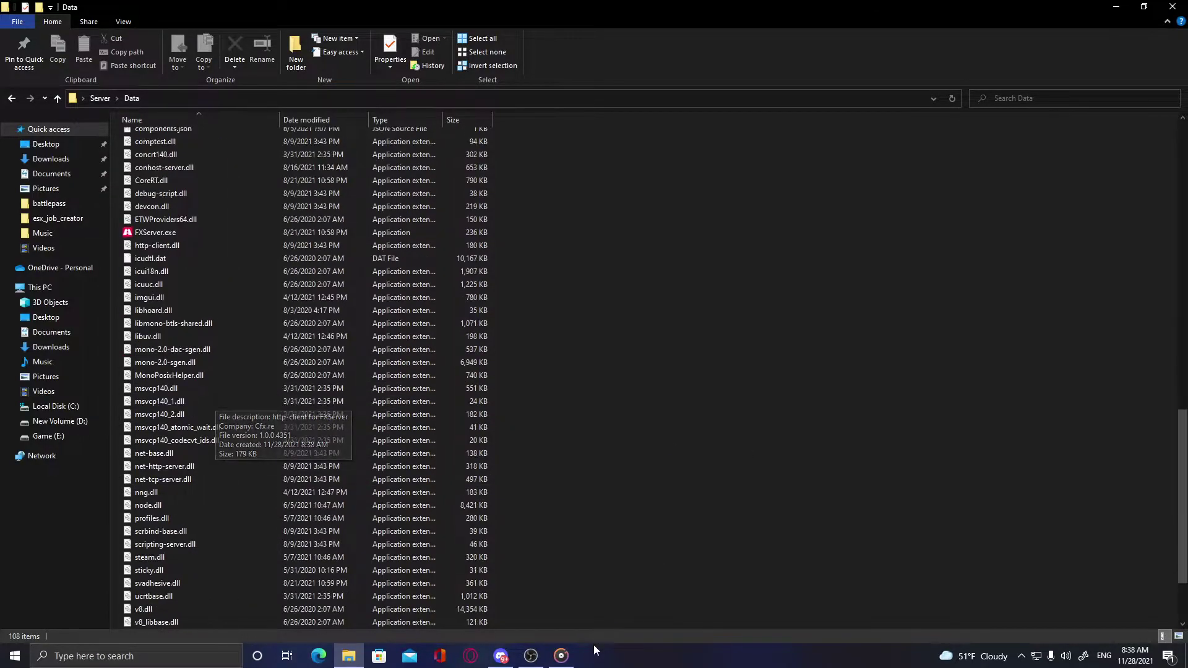
scroll(605, 584, "down", 2)
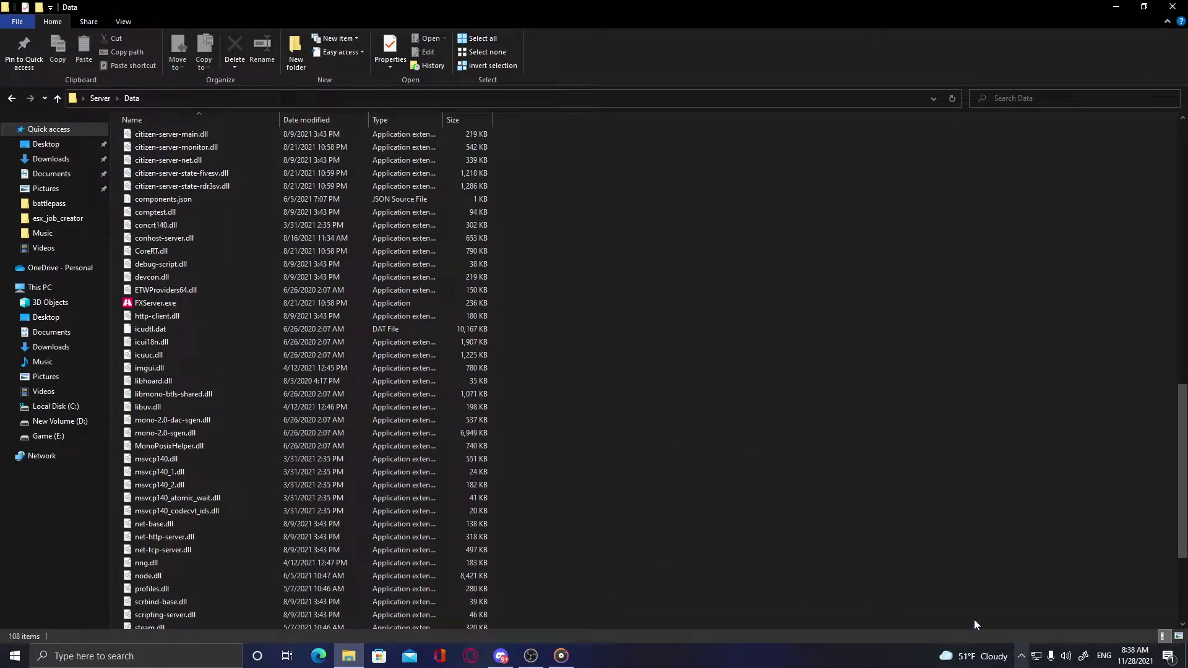
Step: Open the XAMPP Control Panel to check the Apache and MySQL modules, and return to the Data folder
left_click(155, 656)
type("x")
key("Return")
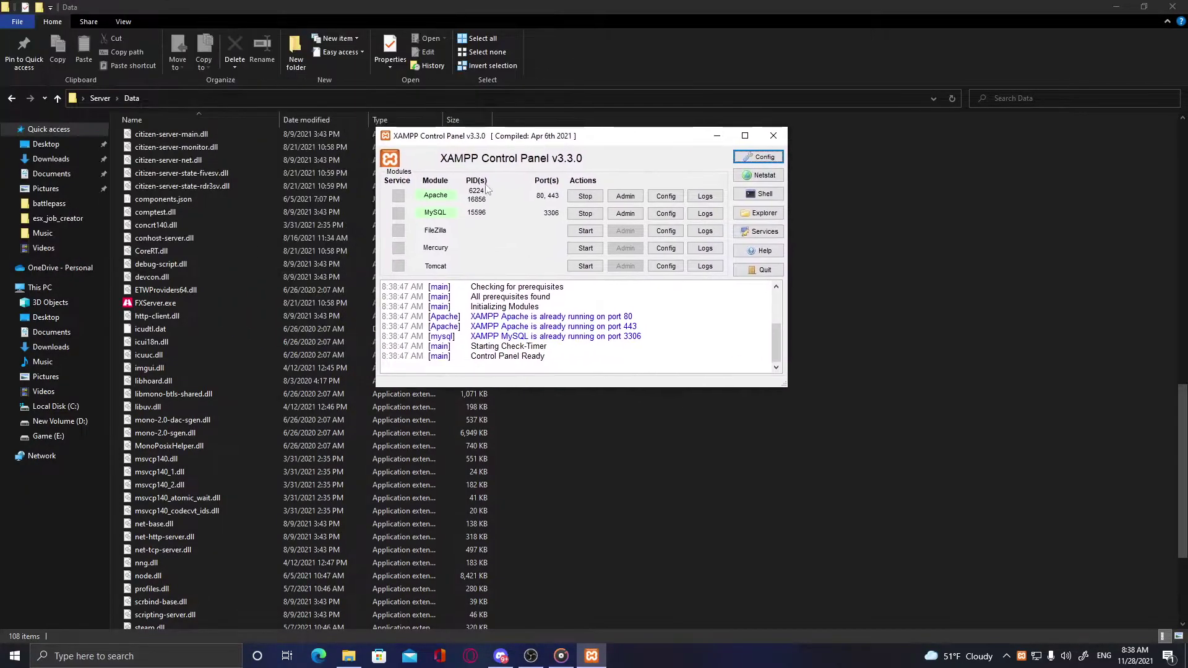
left_click(602, 419)
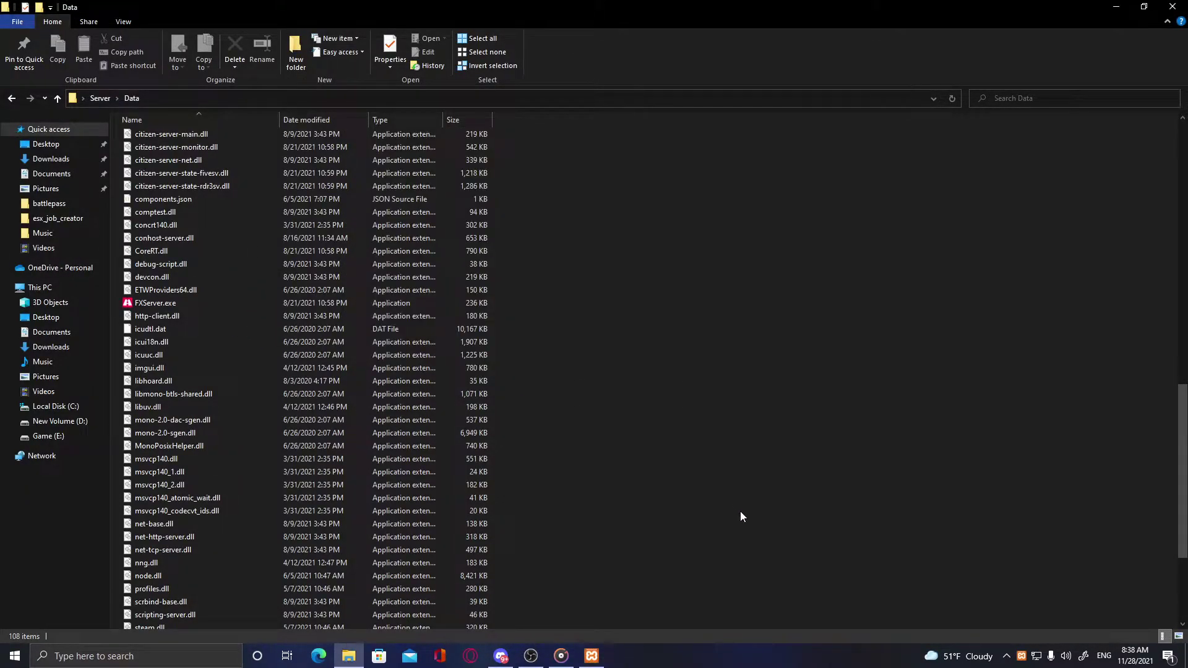
Step: Run FXServer.exe from the Data folder and allow it through the Windows firewall on public networks
double_click(148, 305)
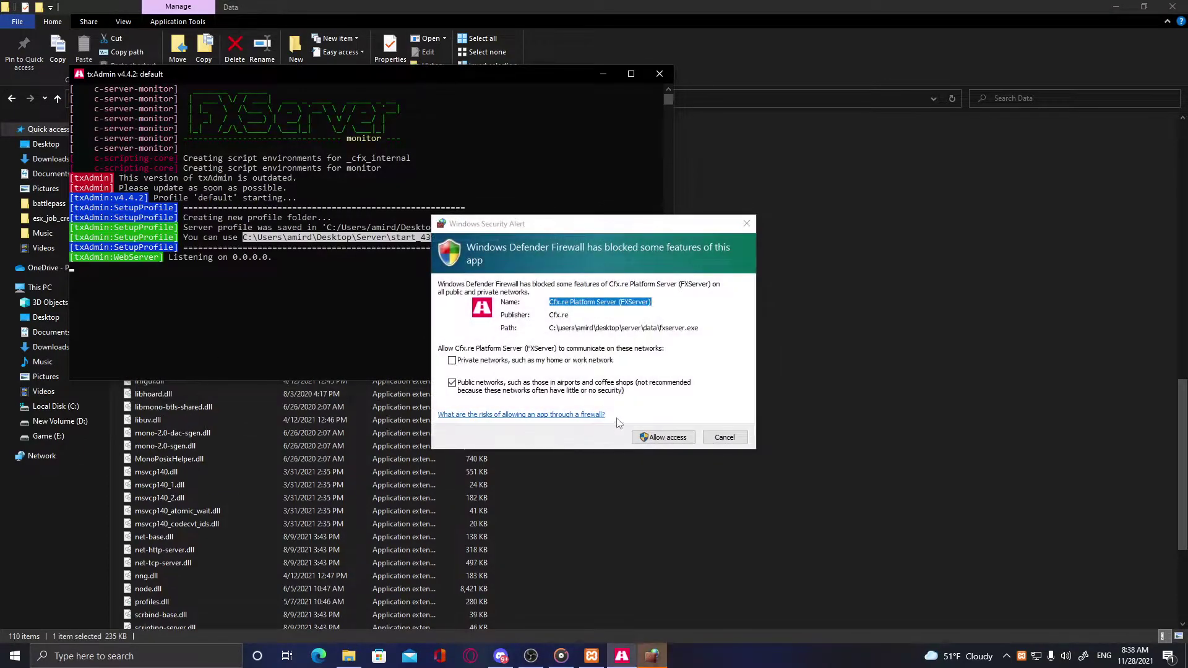
left_click(657, 438)
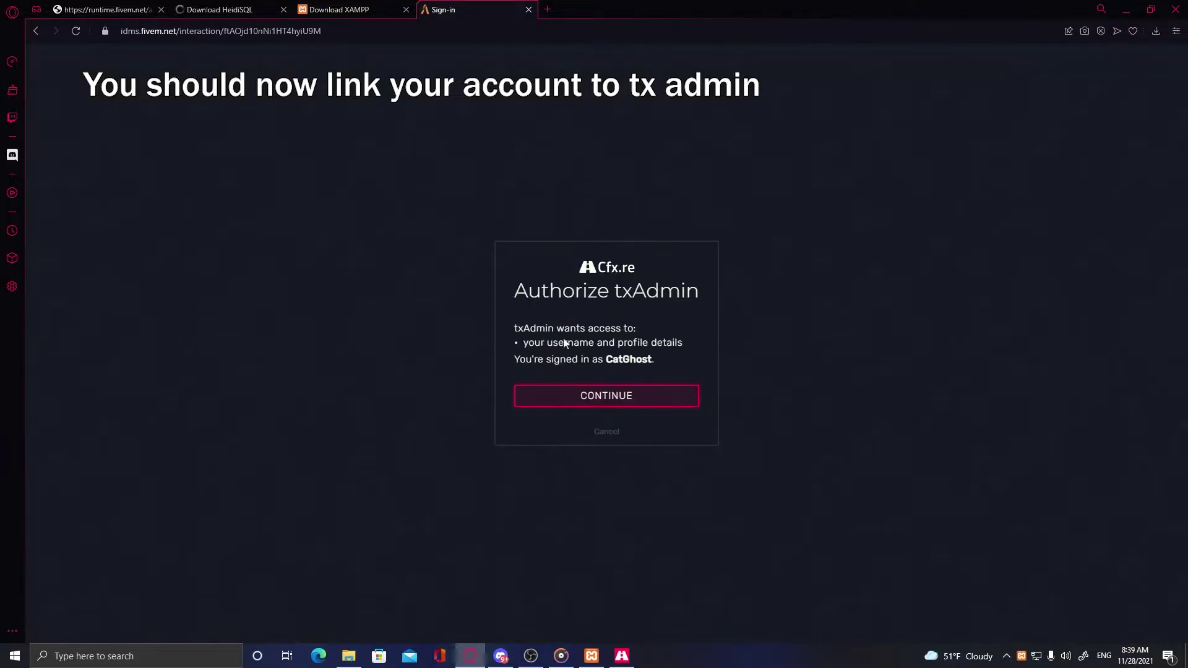
Step: Authorize txAdmin with the signed-in Cfx.re account, then enter, repeat and save the backup password
left_click(559, 399)
type("••••••••")
left_click(588, 311)
type("•")
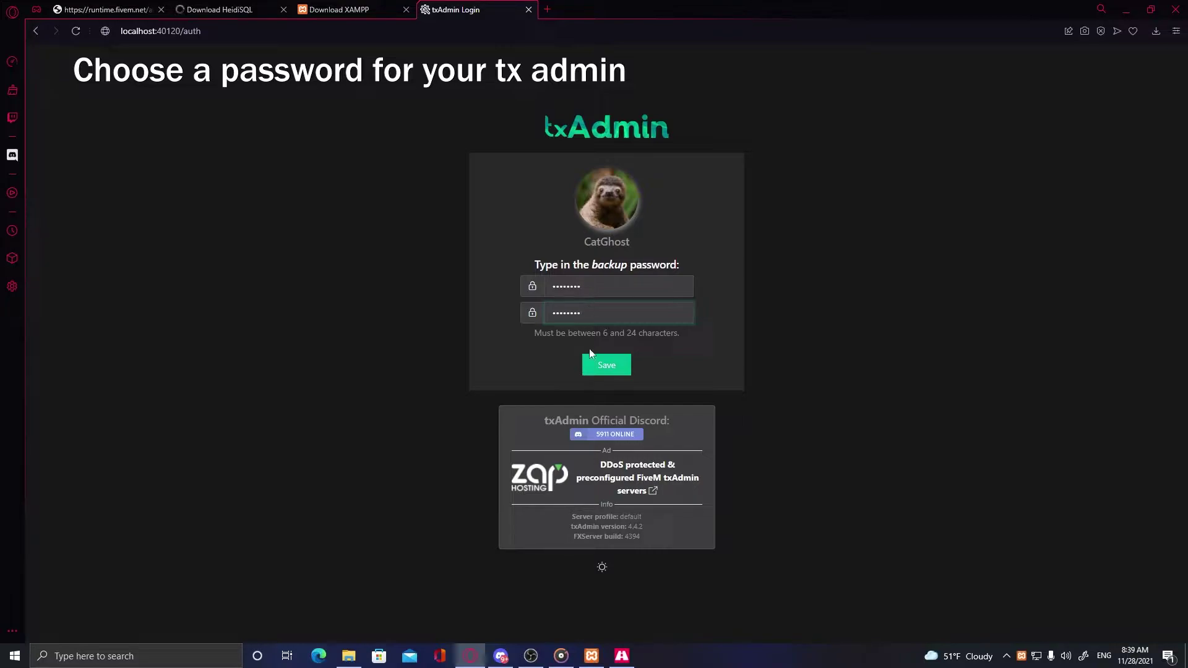
left_click(605, 371)
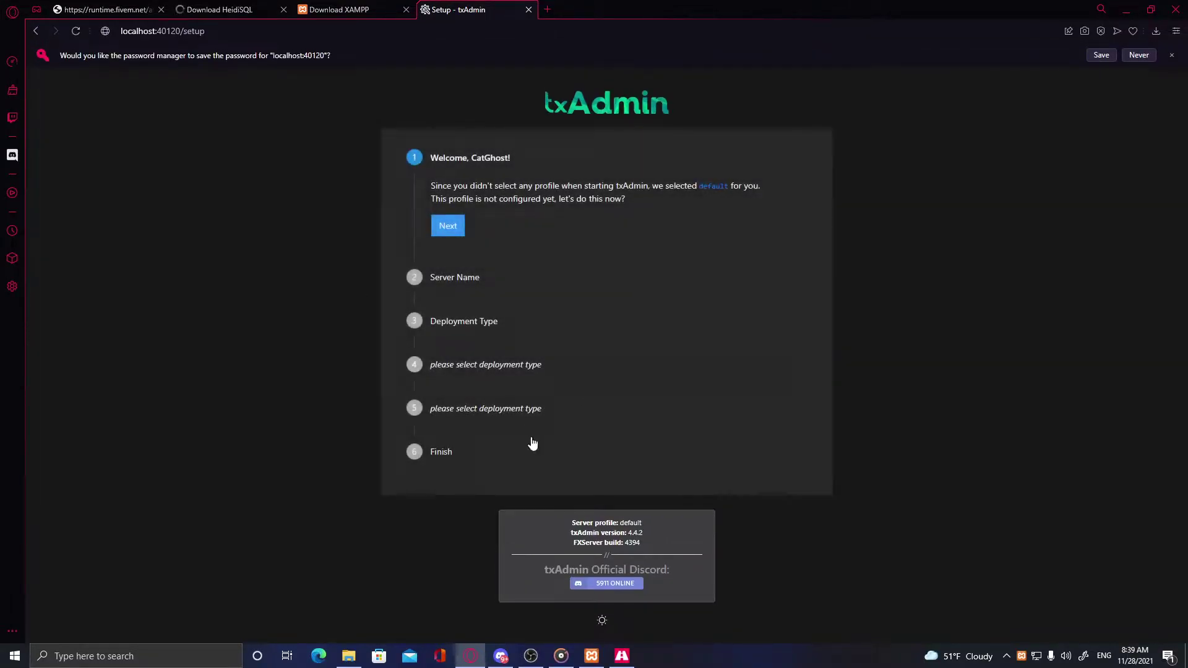
Step: Begin the txAdmin profile setup and name the server testserver
left_click(447, 227)
left_click(474, 245)
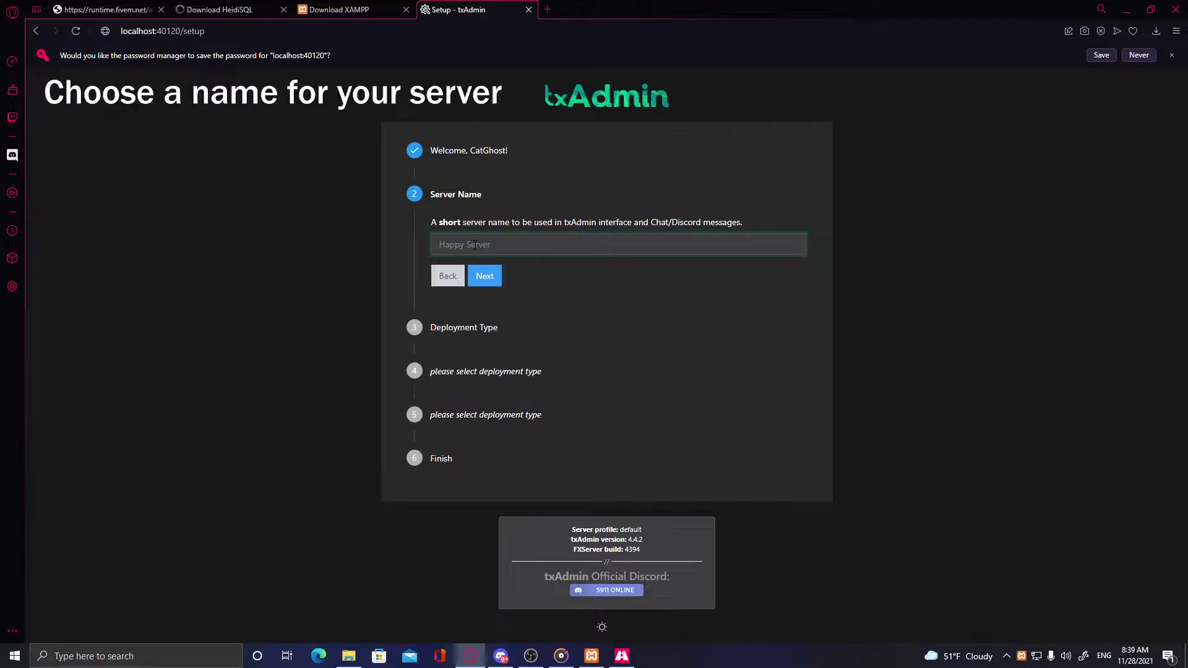
type("testserver")
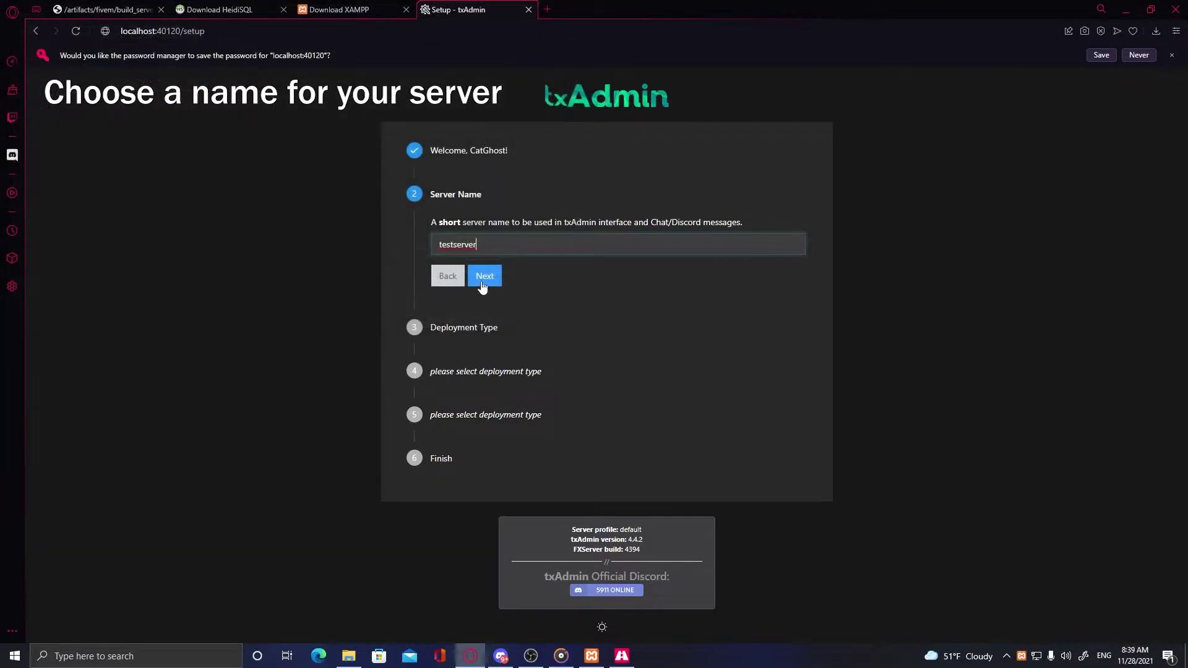
left_click(481, 283)
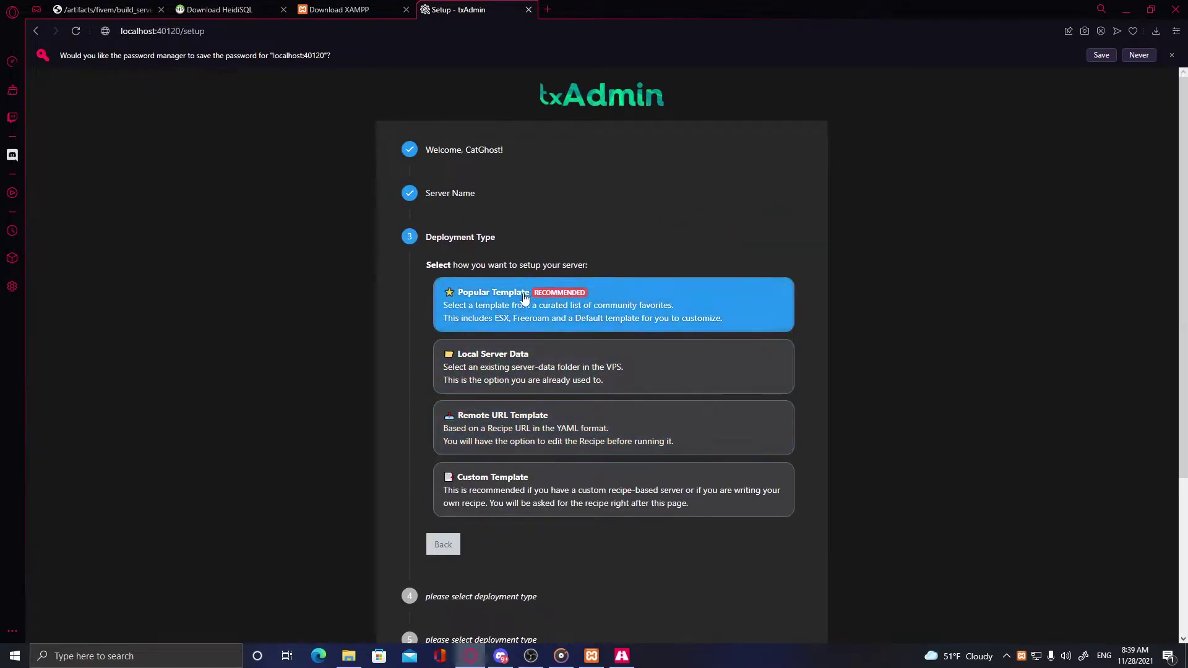
Step: Choose the Popular Template deployment type and the Plume ESX Legacy template
left_click(478, 293)
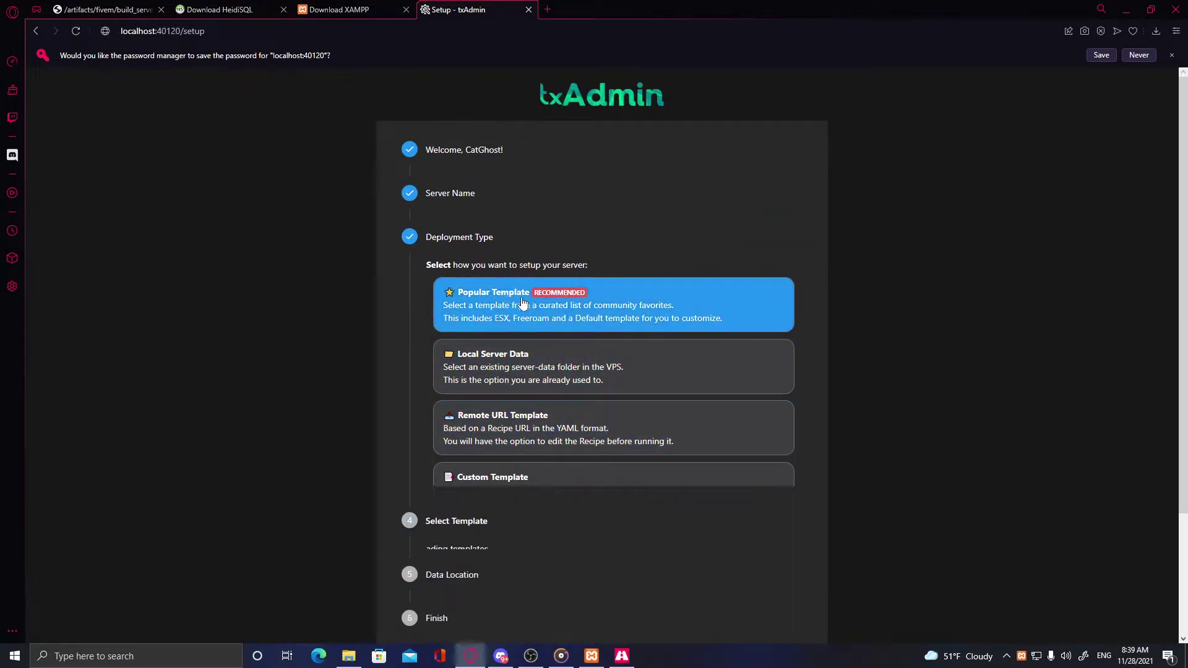
scroll(736, 378, "down", 2)
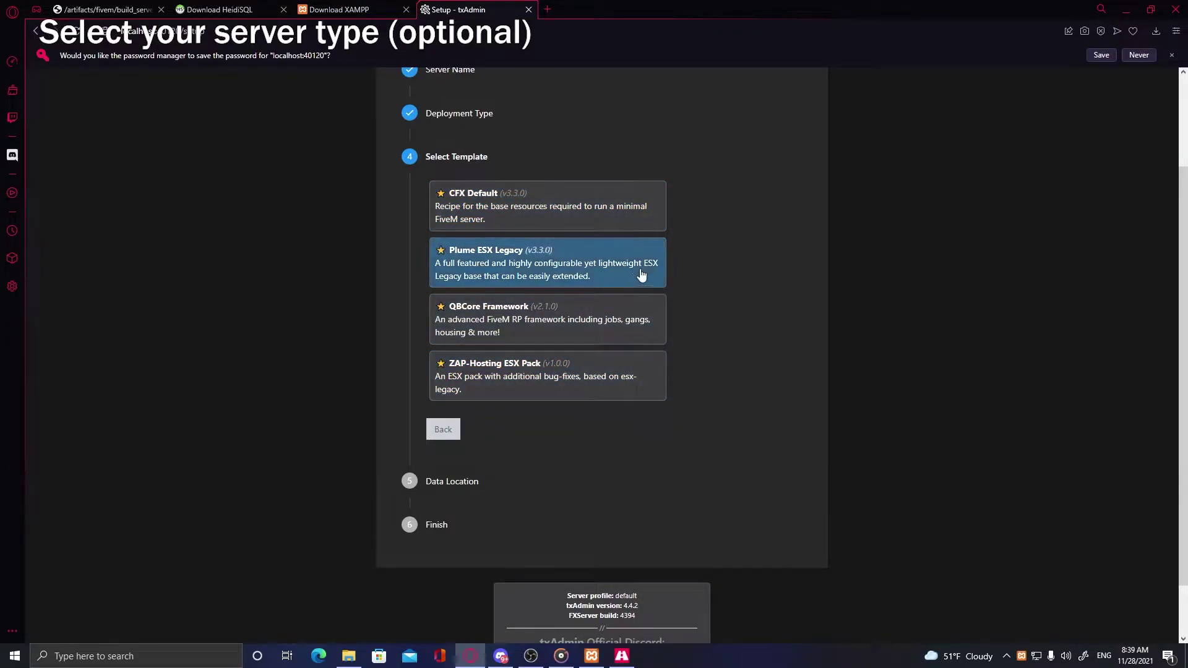
left_click(610, 248)
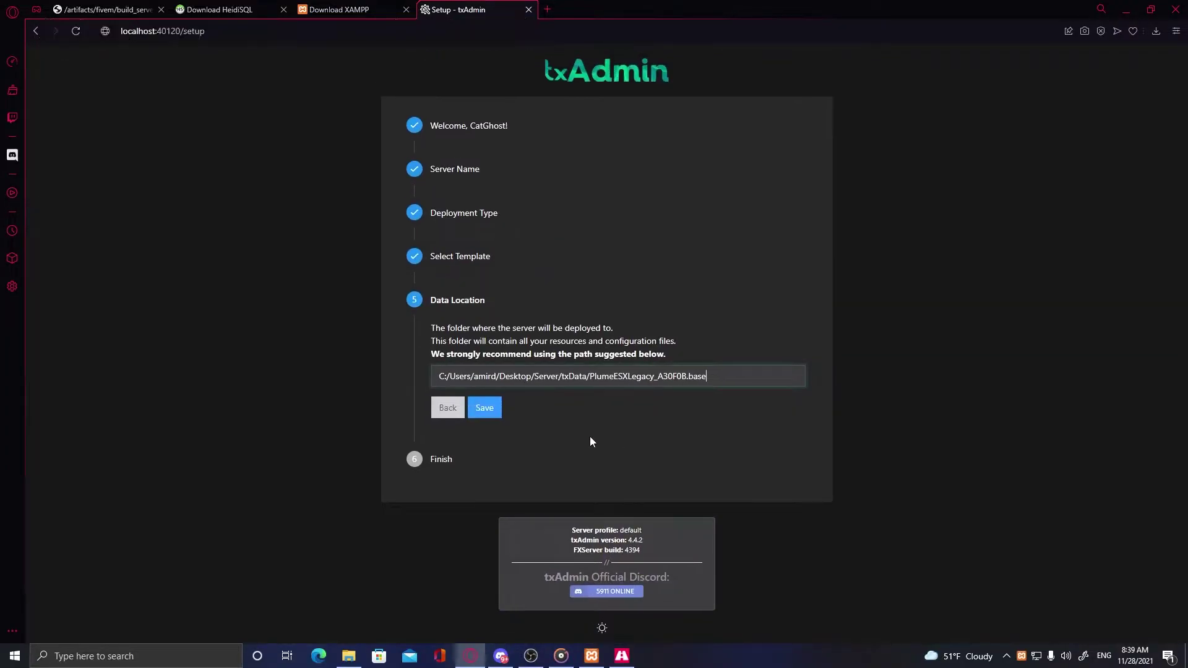
Step: Save the suggested data location and accept the PlumeESXLegacy recipe unchanged in the Recipe Deployer
left_click(480, 411)
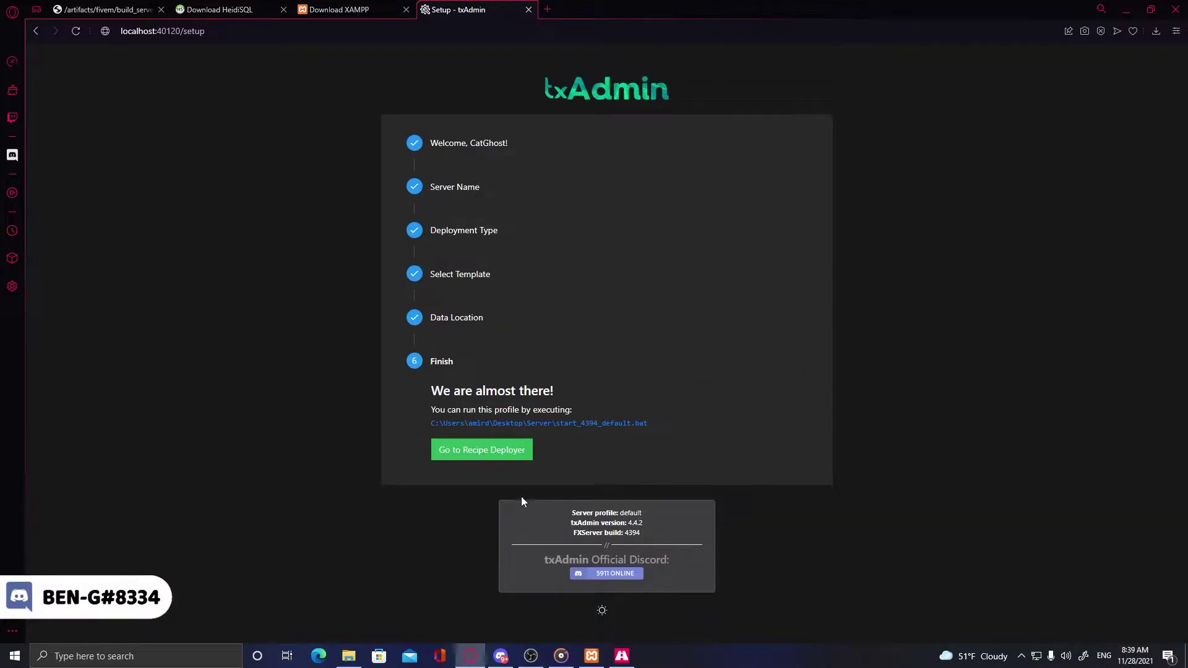
left_click(501, 451)
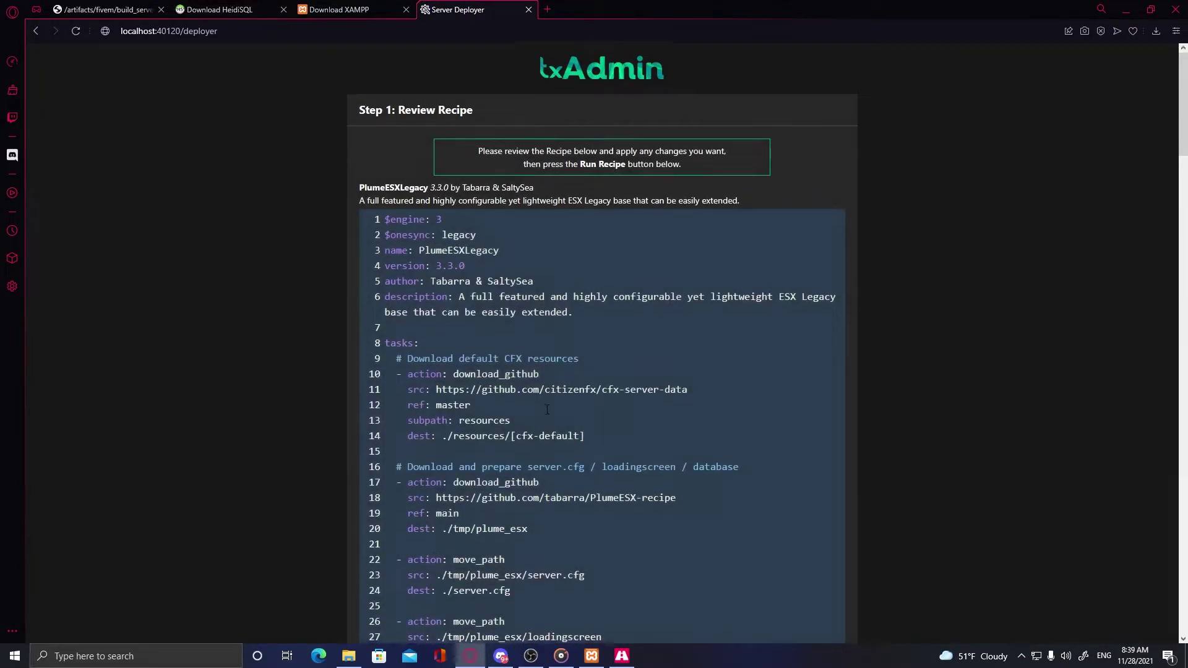
scroll(431, 545, "down", 20)
scroll(587, 439, "down", 8)
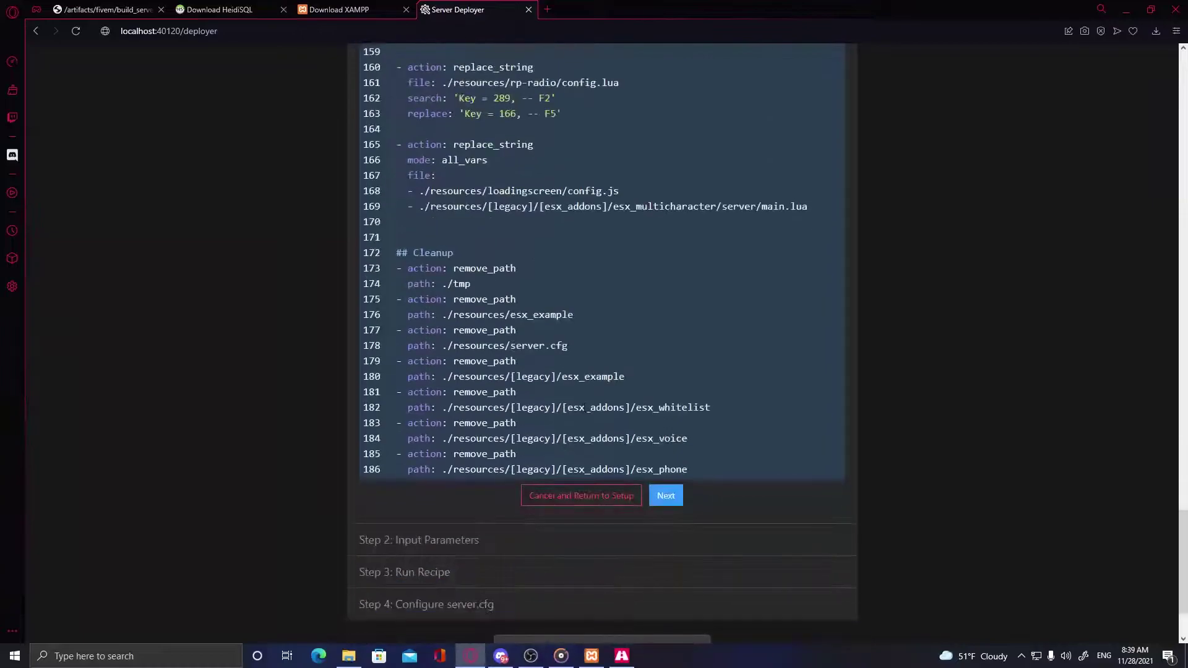
left_click(666, 381)
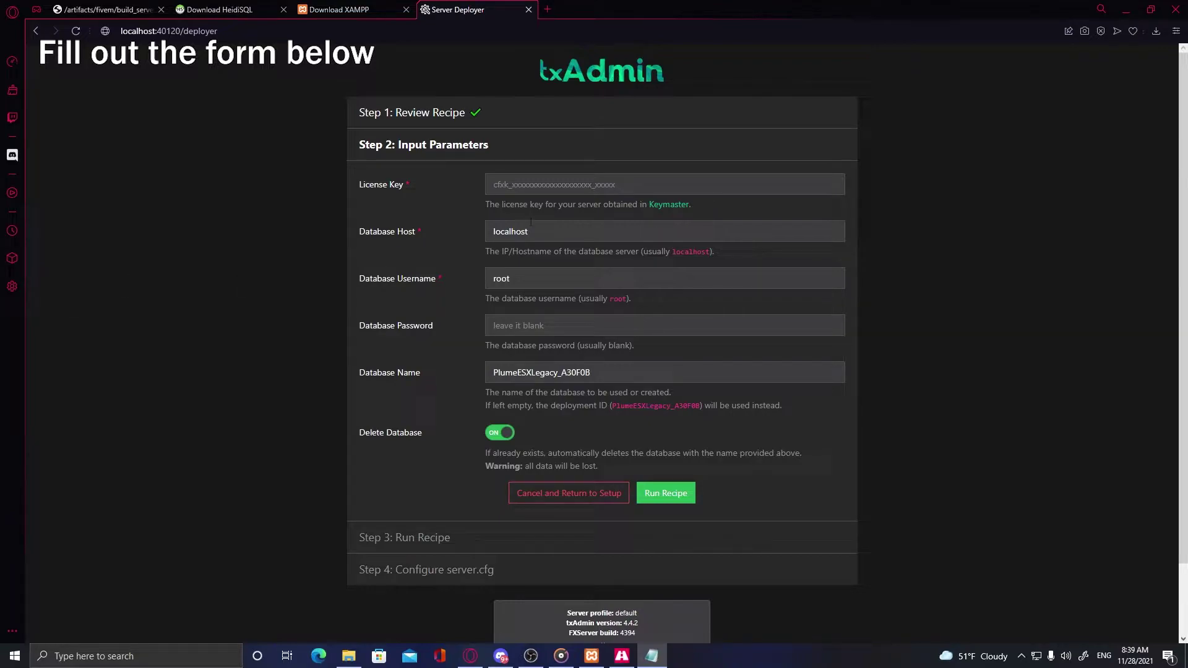
Step: Paste the server licence key into the License Key parameter of the deployer form
left_click(526, 186)
key("ctrl+v")
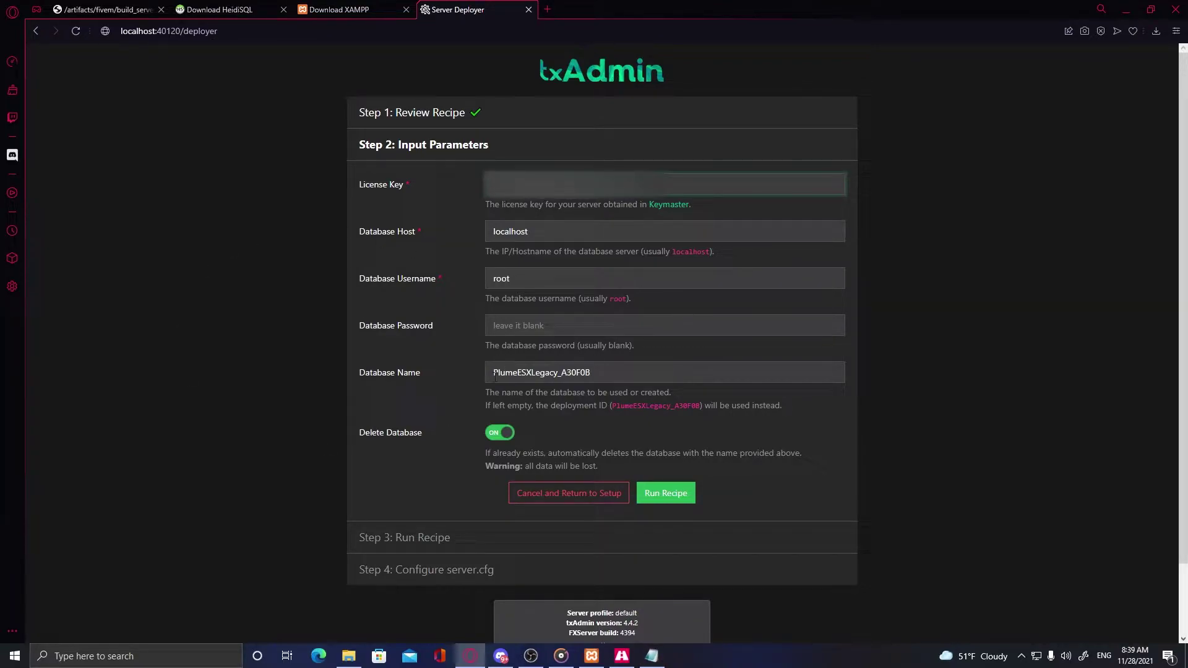
Step: Set the database name to testserver and run the recipe
double_click(525, 374)
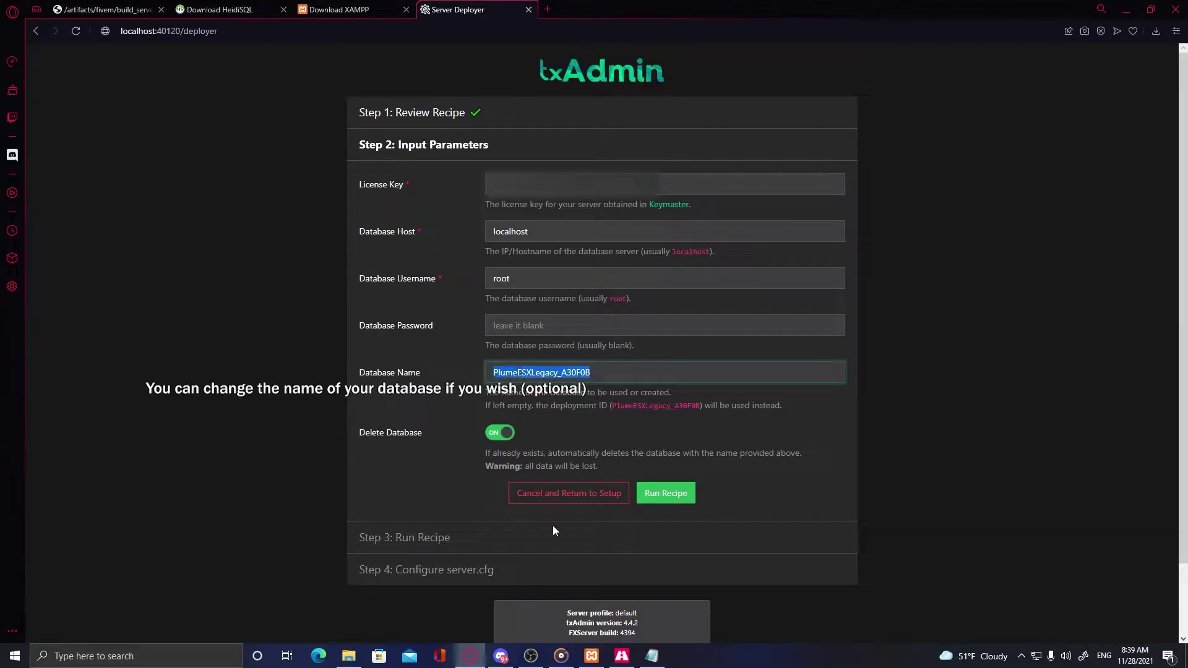
type("testserver")
left_click(509, 430)
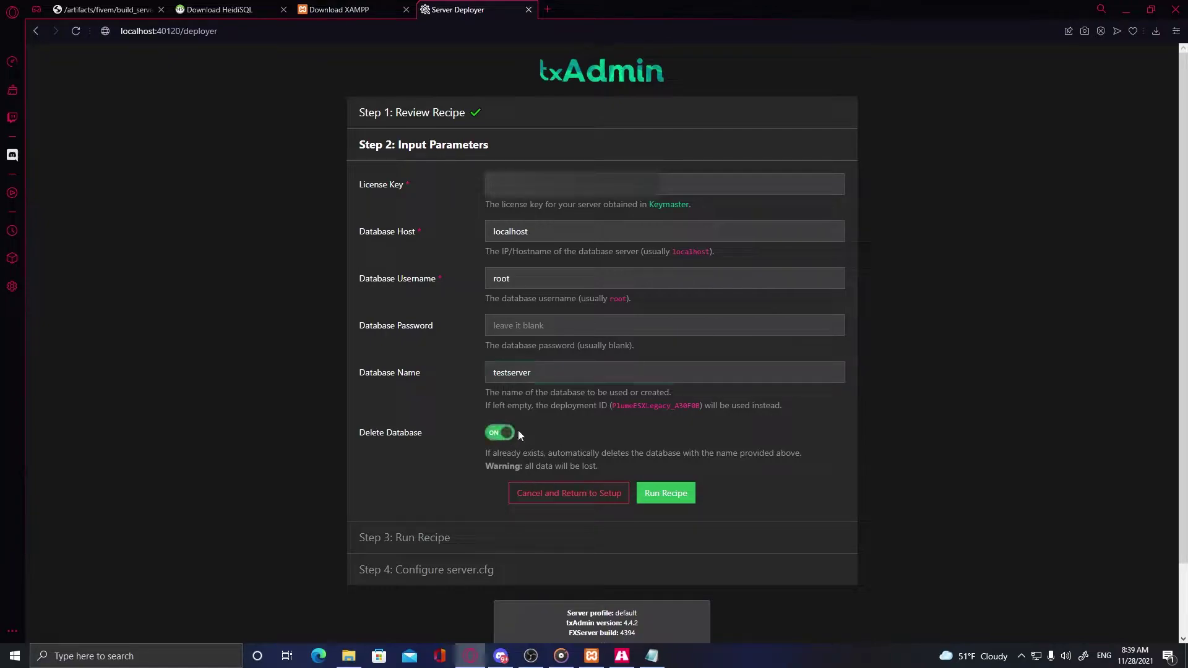
left_click(661, 489)
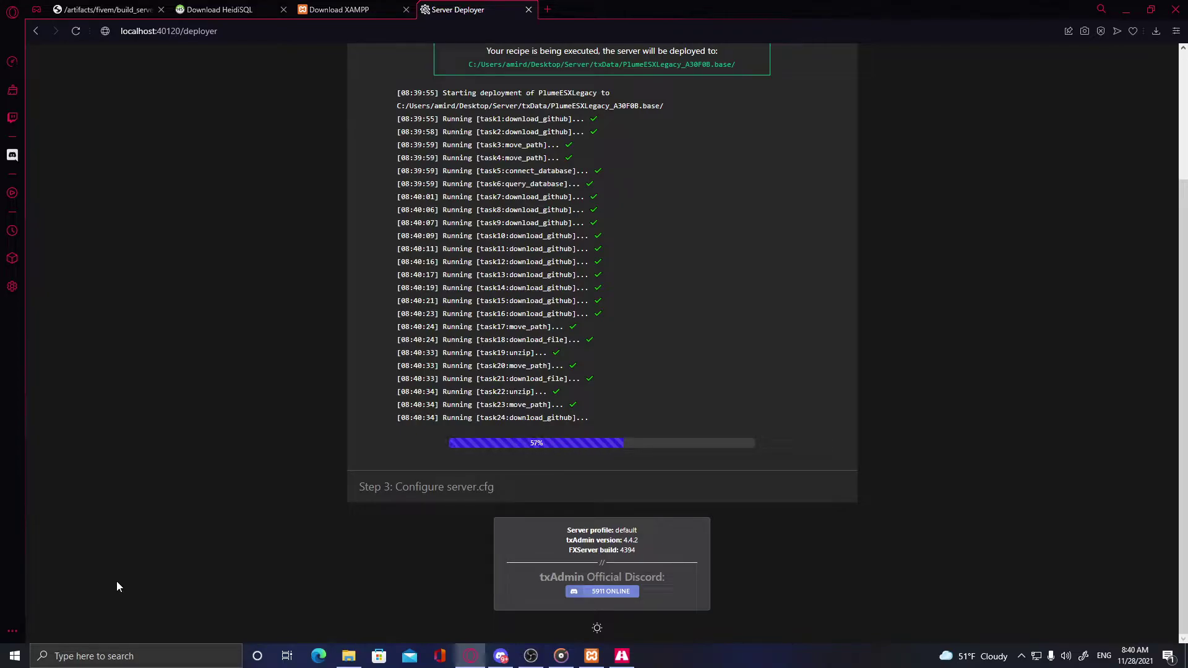
Step: Check the contents of the deployed PlumeESXLegacy base folder in File Explorer, and return to the deployer page
key("alt+Tab")
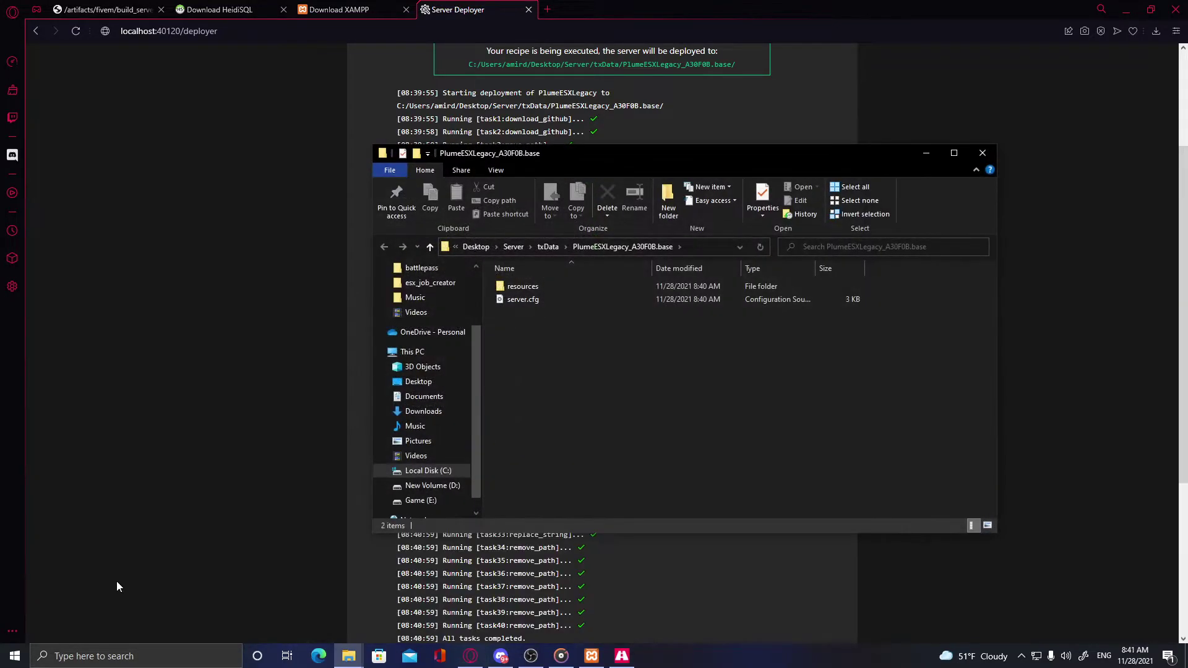
left_click_drag(605, 156, 541, 150)
left_click(853, 150)
Step: Save the generated server.cfg unchanged and run the server, restarting it once from the live console
scroll(669, 332, "down", 5)
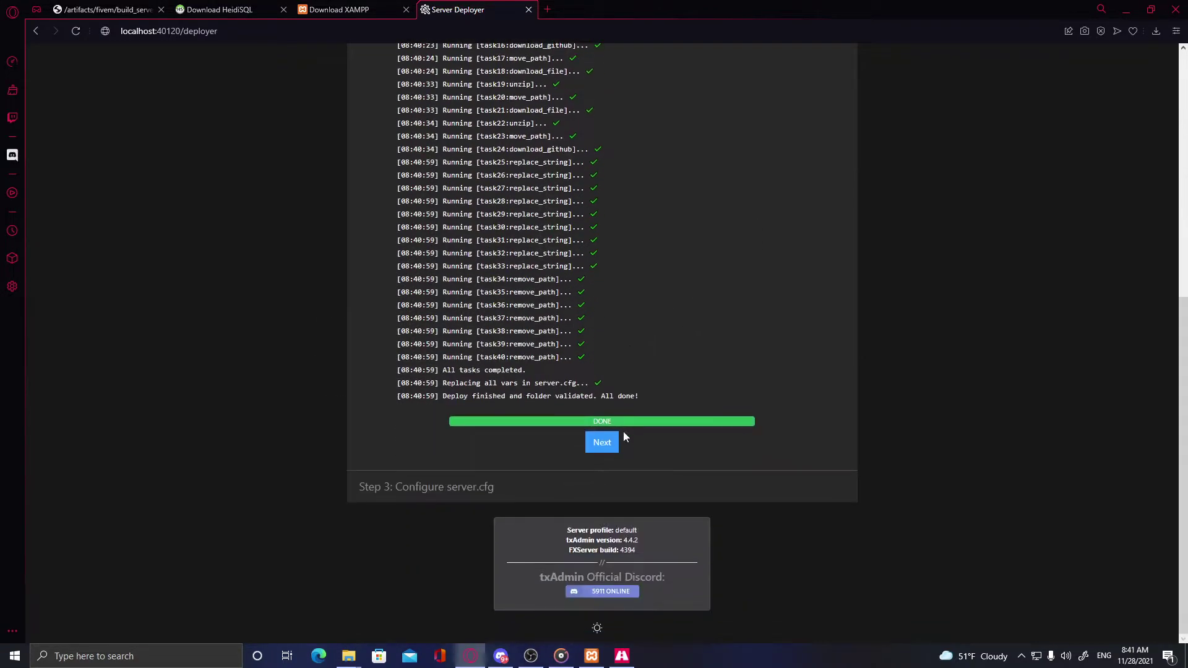
left_click(601, 443)
scroll(452, 195, "up", 3)
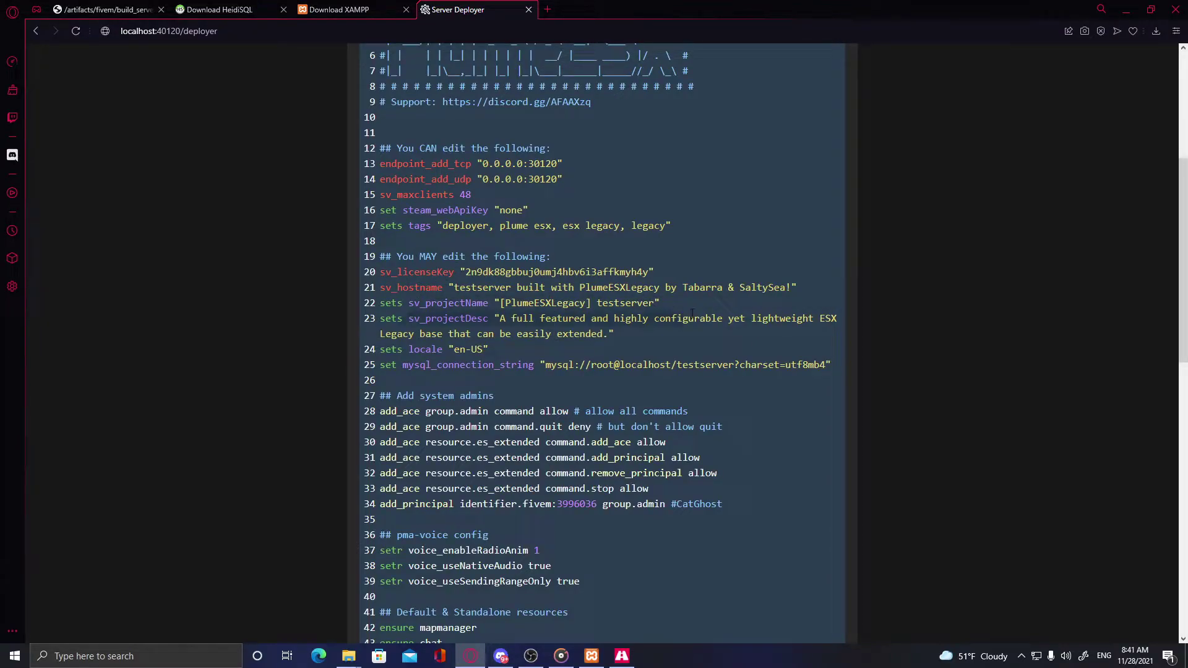
scroll(719, 323, "down", 15)
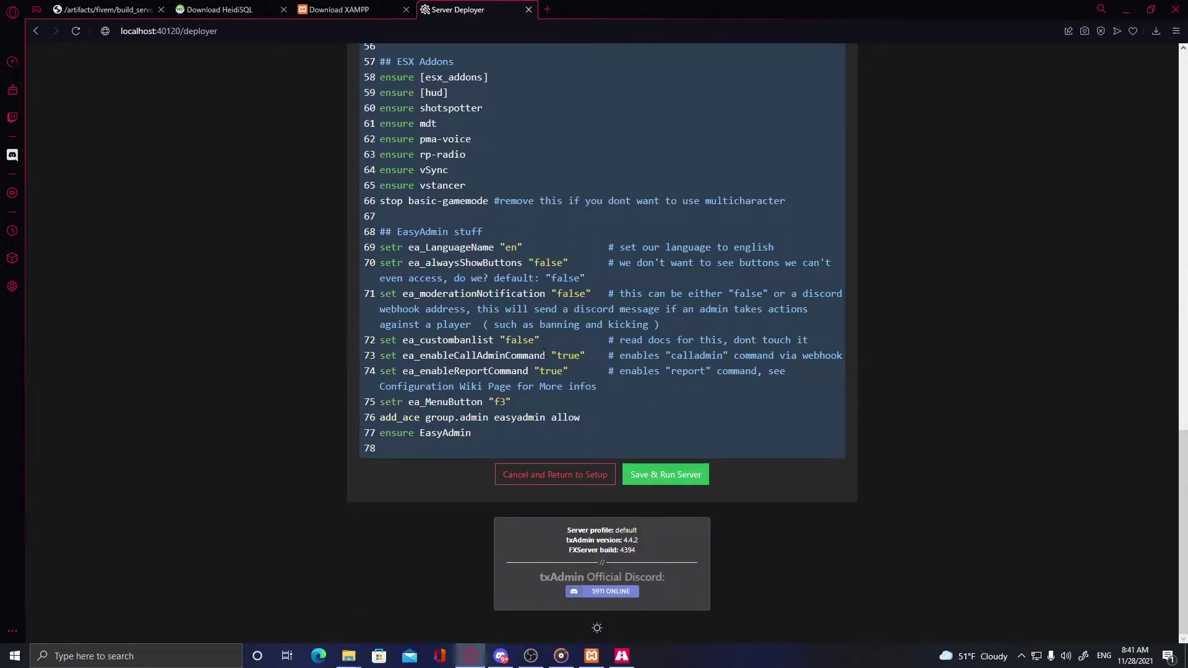
left_click(665, 474)
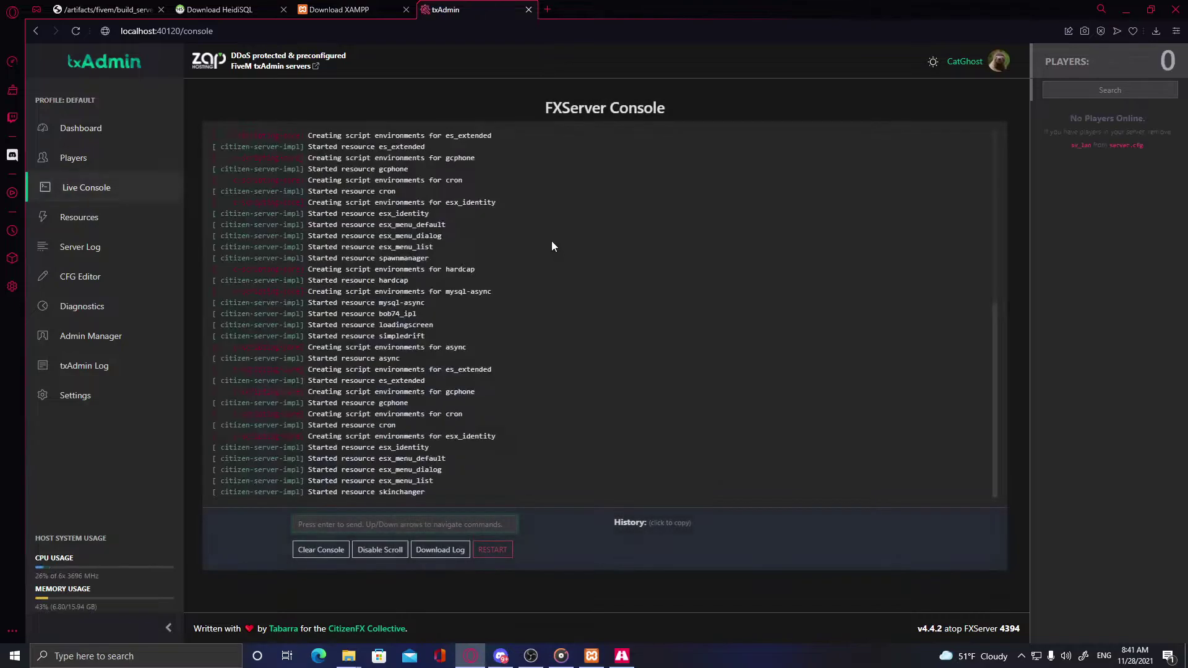
left_click(493, 550)
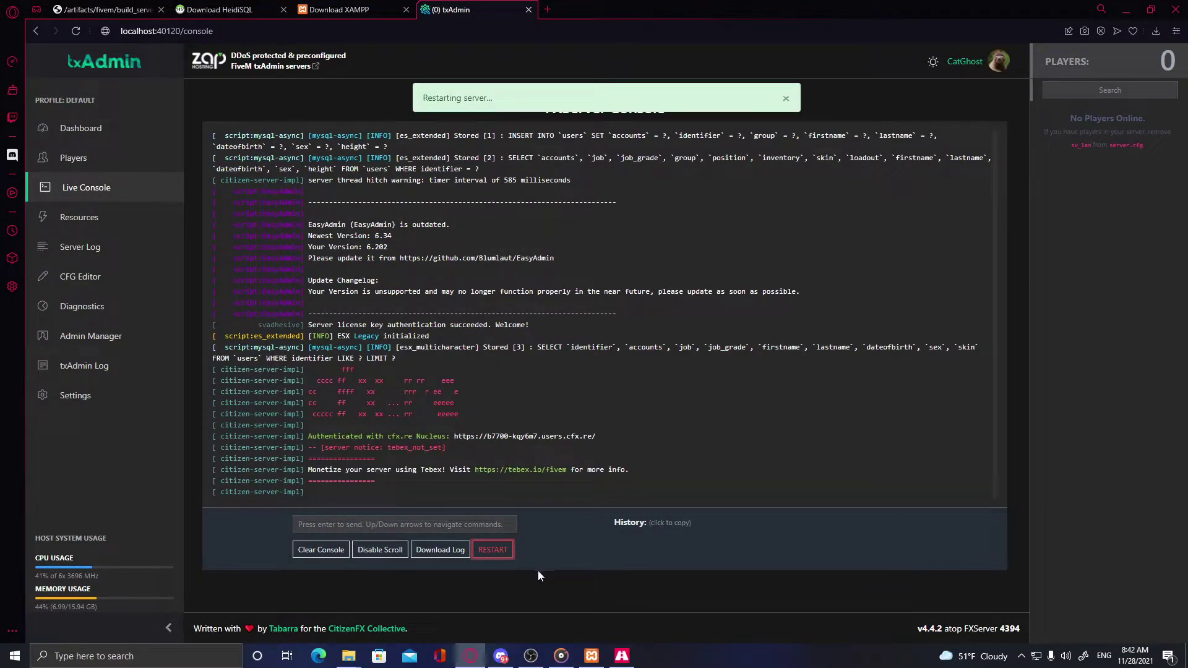
Step: Find the FiveM app through the Windows search and launch it
left_click(136, 656)
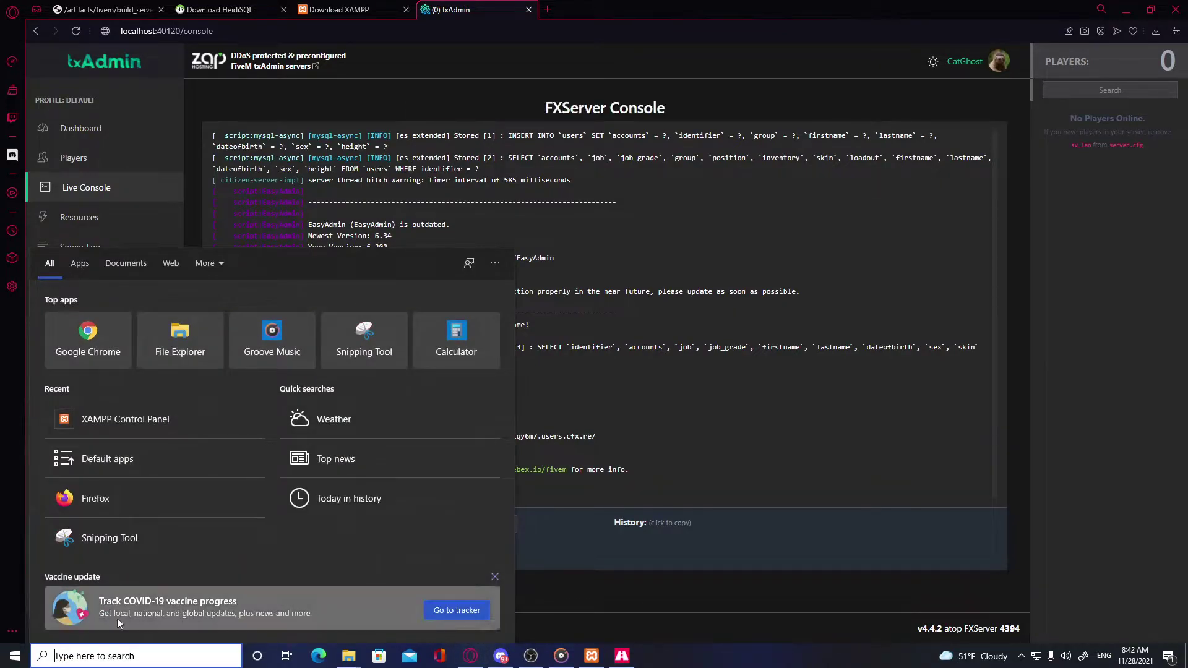
type("f")
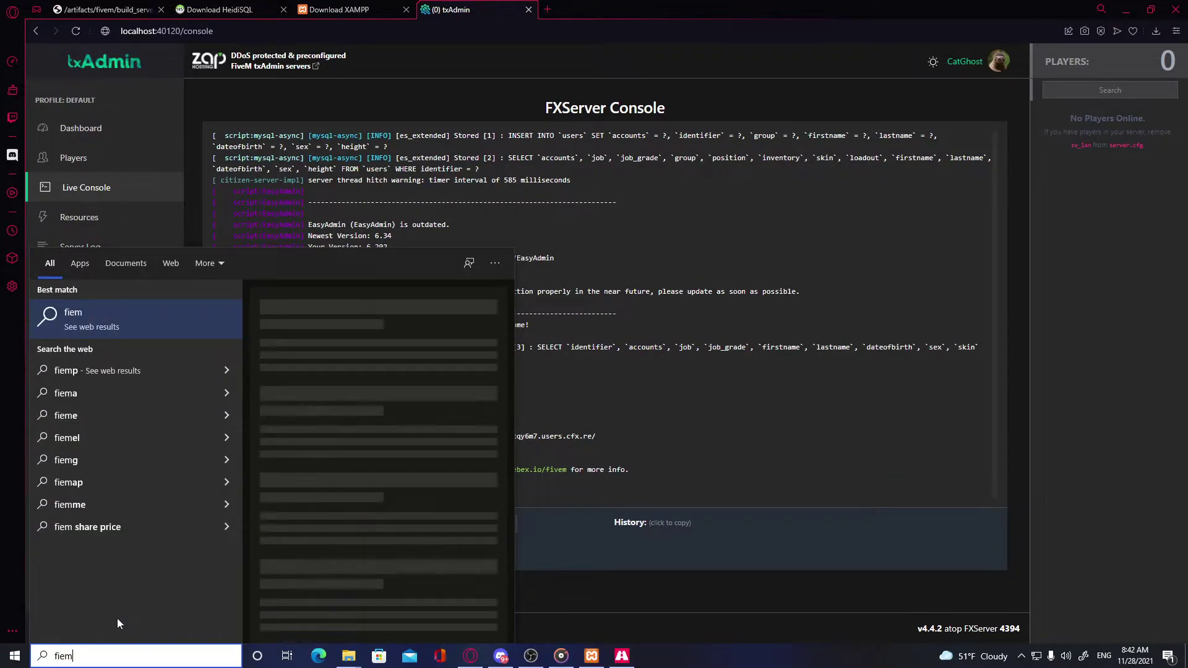
key("BackSpace")
type("fi")
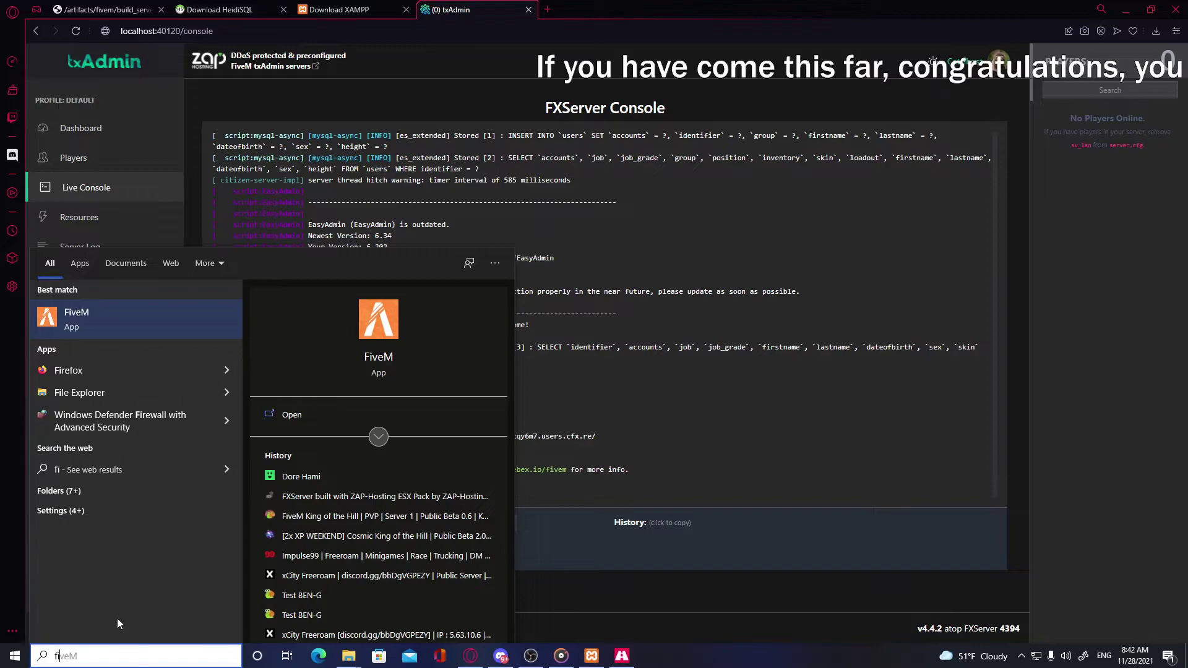
left_click(157, 316)
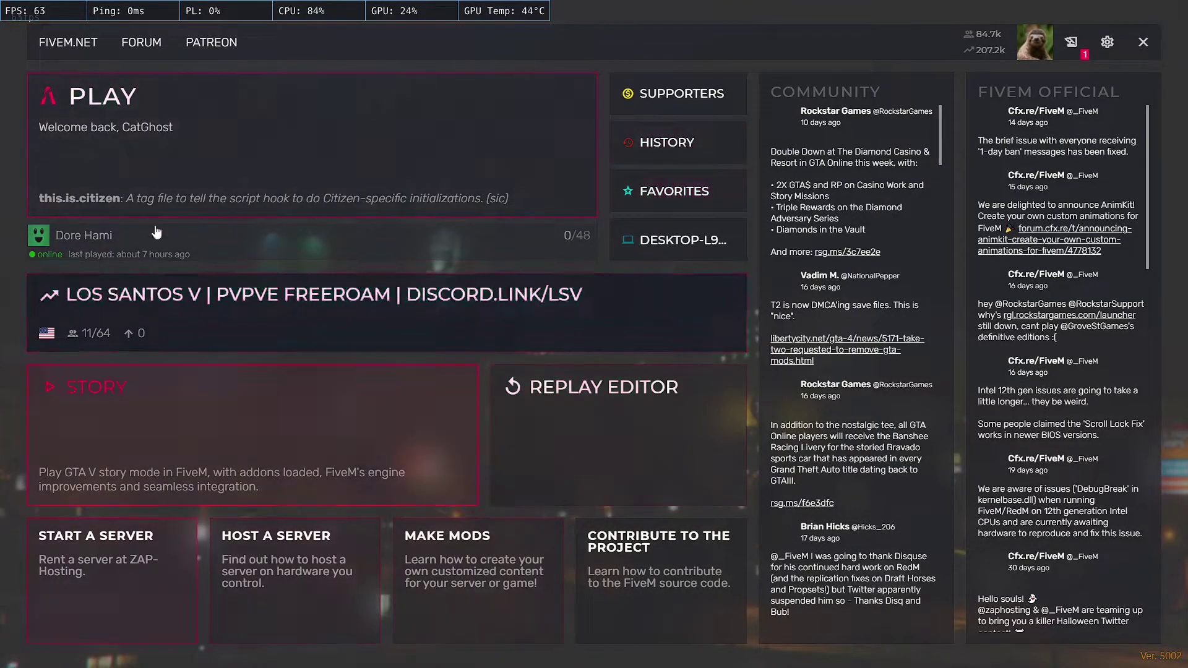
Step: Return to the FiveM home screen and connect to the locally hosted server
key("alt+Tab")
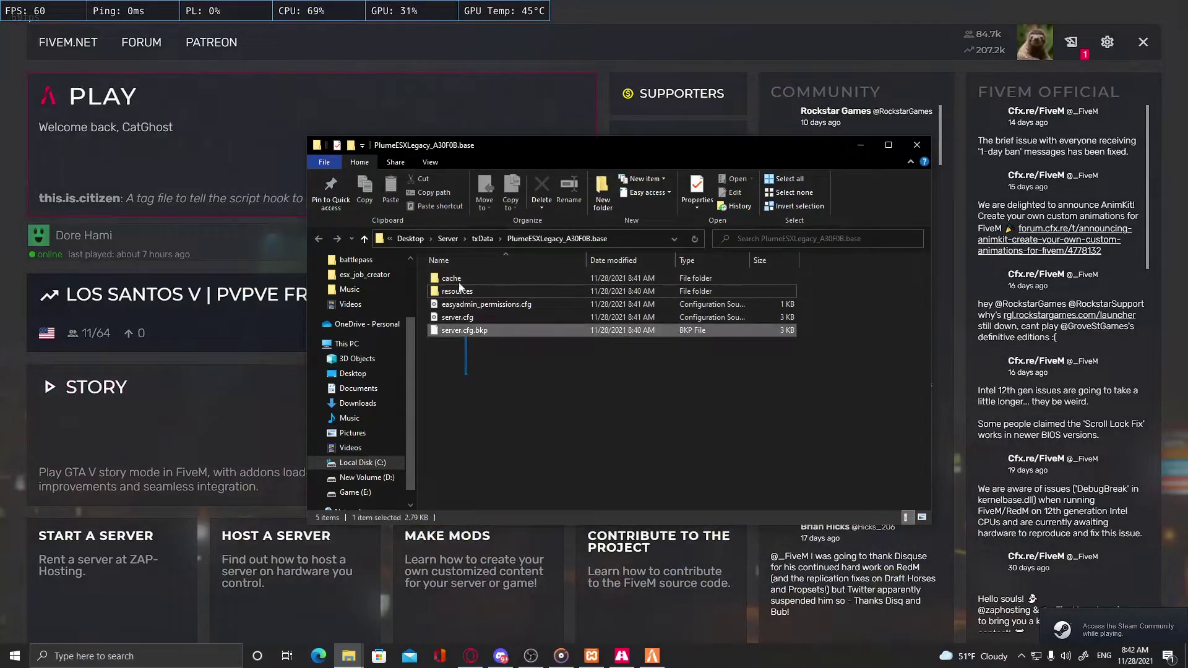
left_click(654, 12)
left_click(649, 242)
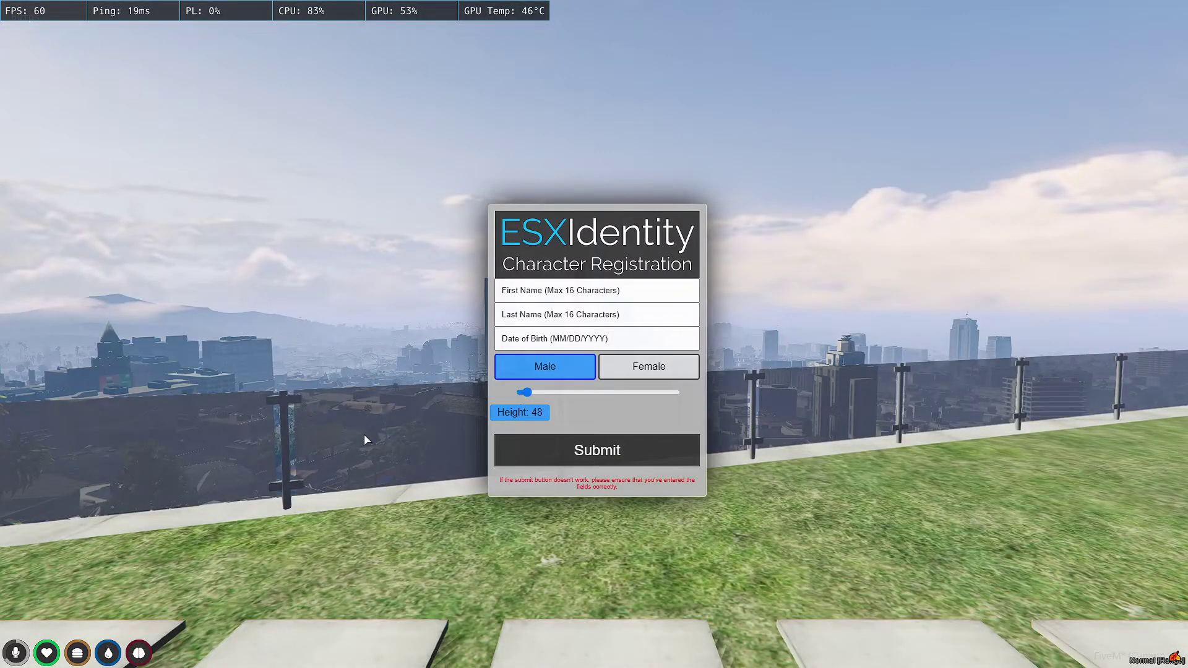
Step: Enter the character's first name and last name in the ESXIdentity registration form
left_click(540, 286)
type("Benjamin")
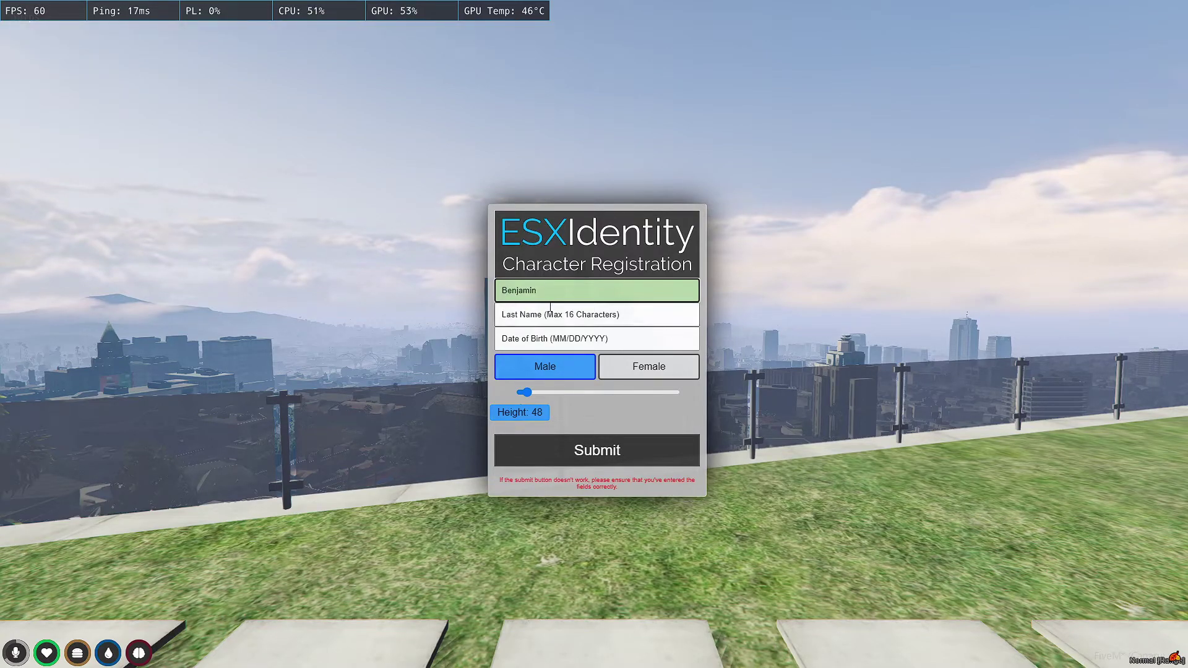
left_click(547, 316)
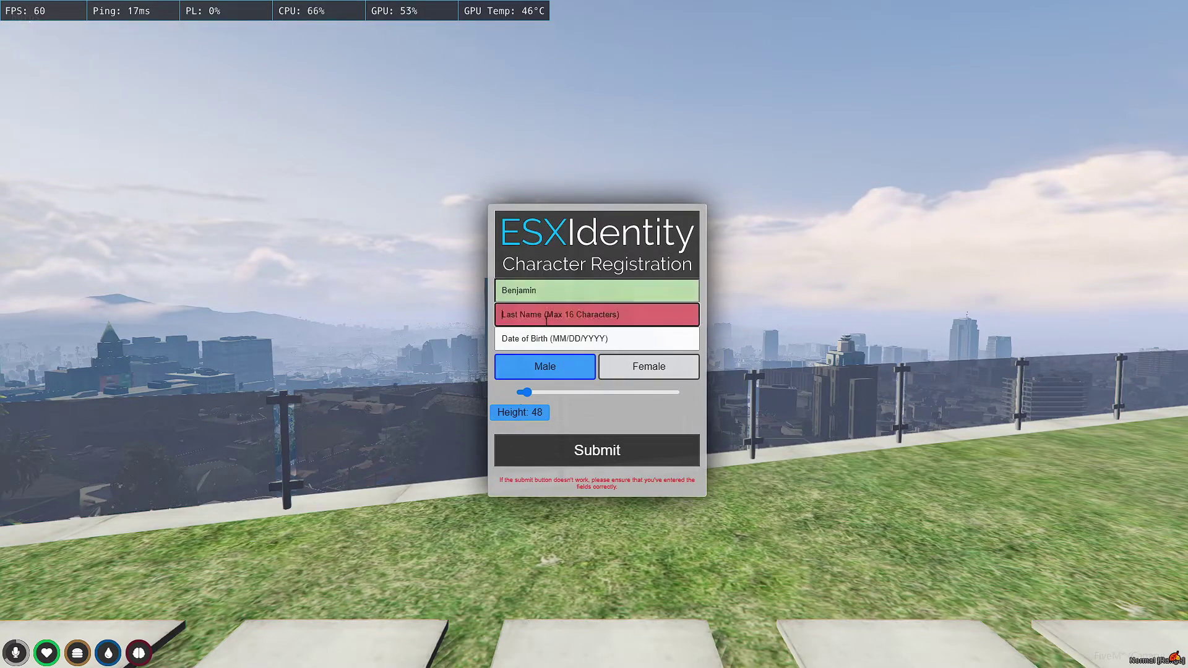
type("RASDNDanbgda")
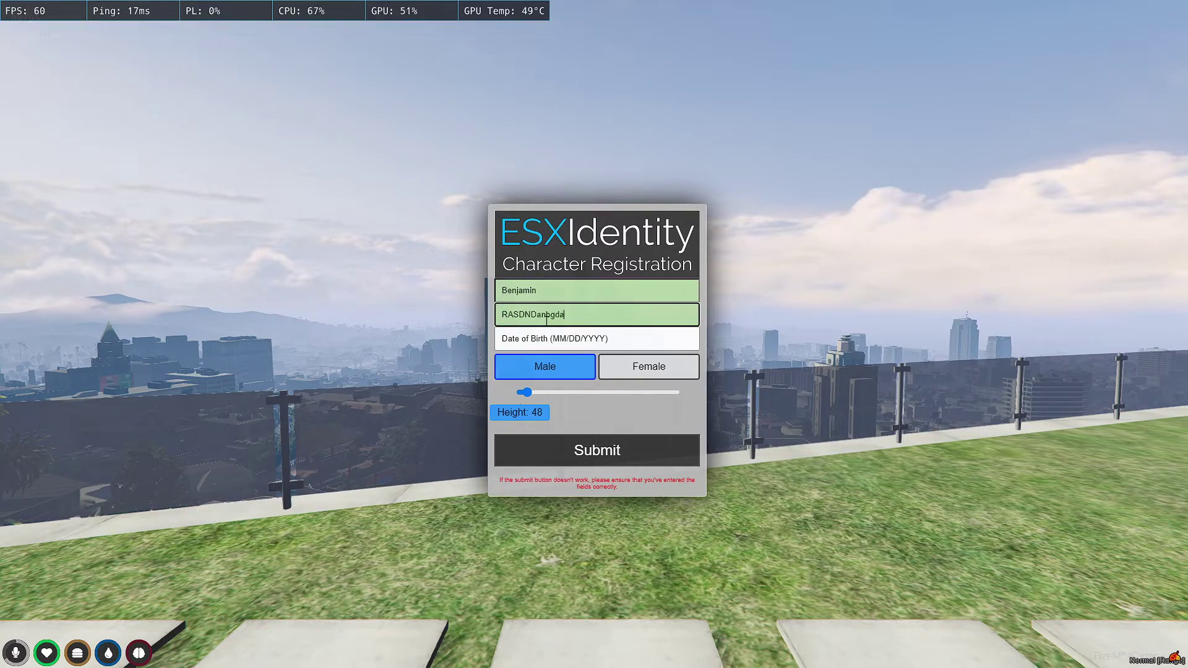
Step: Enter the character's date of birth with a four-digit year and submit the registration
left_click(542, 342)
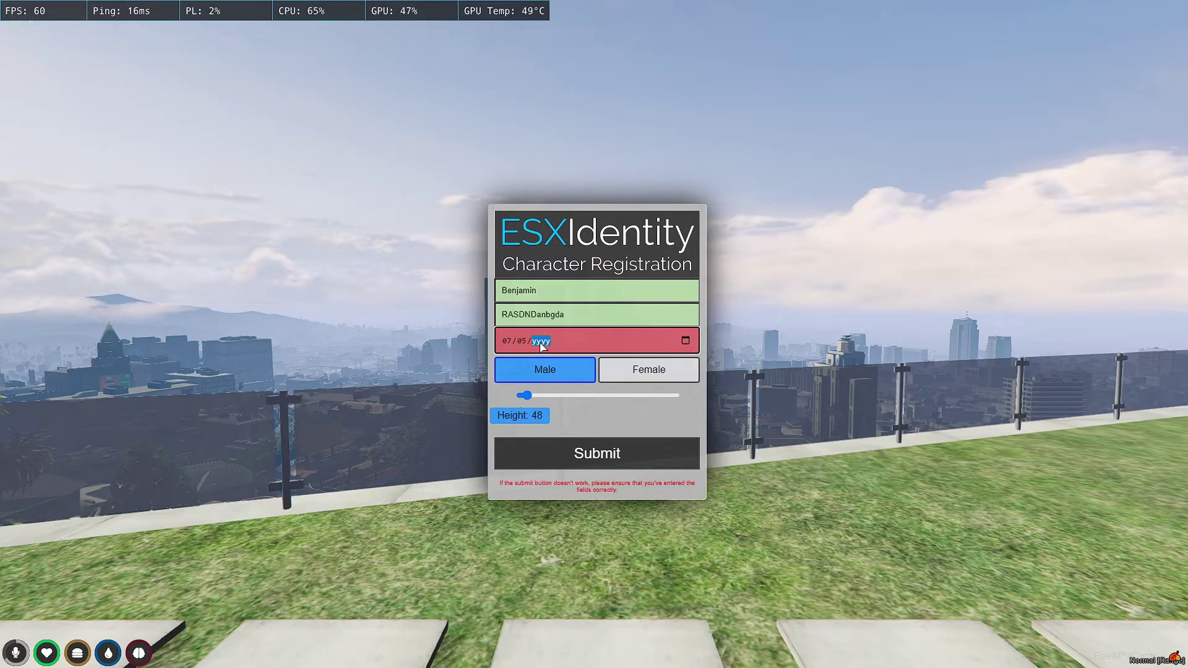
type("56")
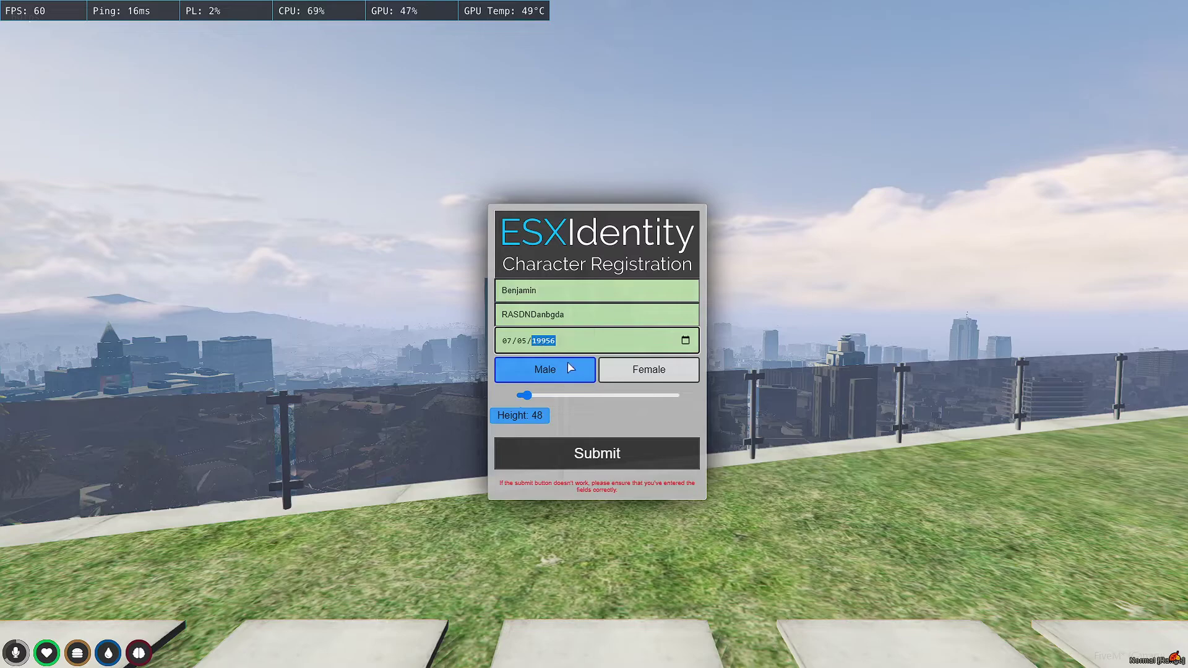
key("BackSpace")
type("1")
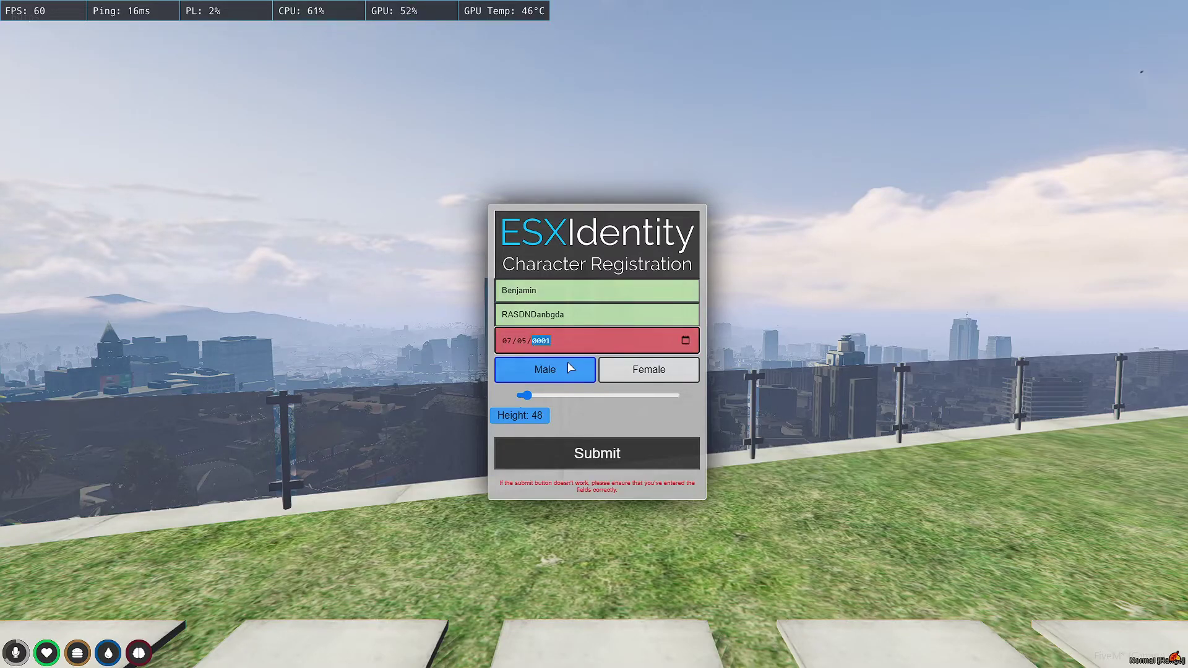
type("996")
left_click(570, 444)
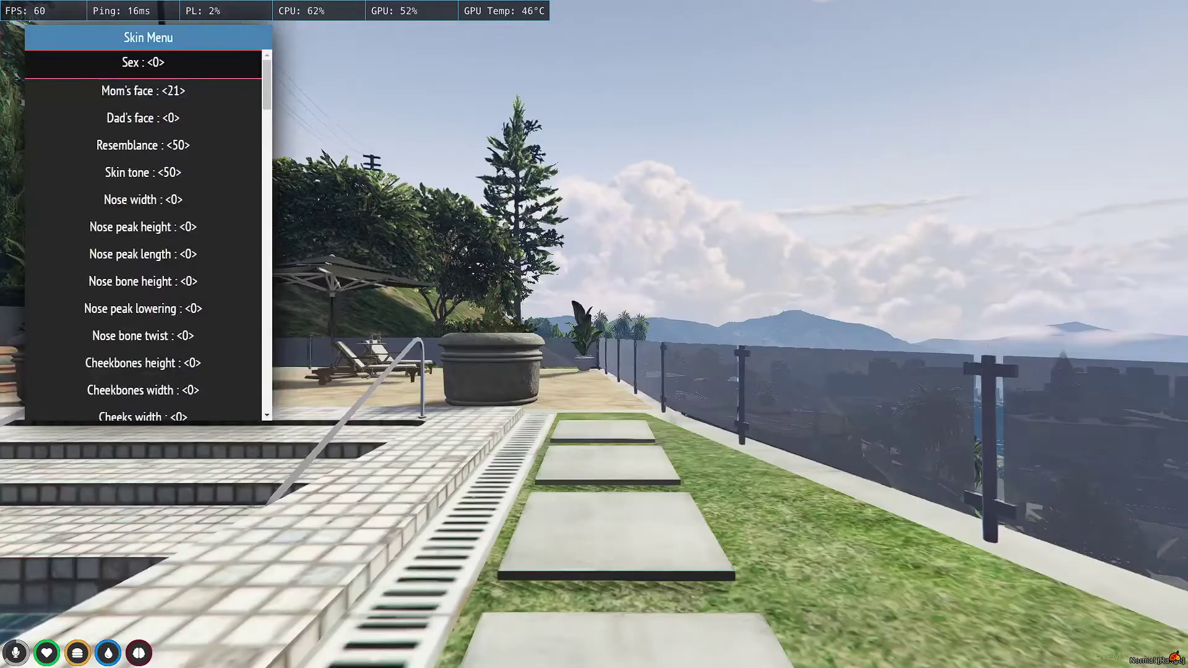
Step: Accept the default character appearance and walk the character to the job center marker in the lobby
key("Return")
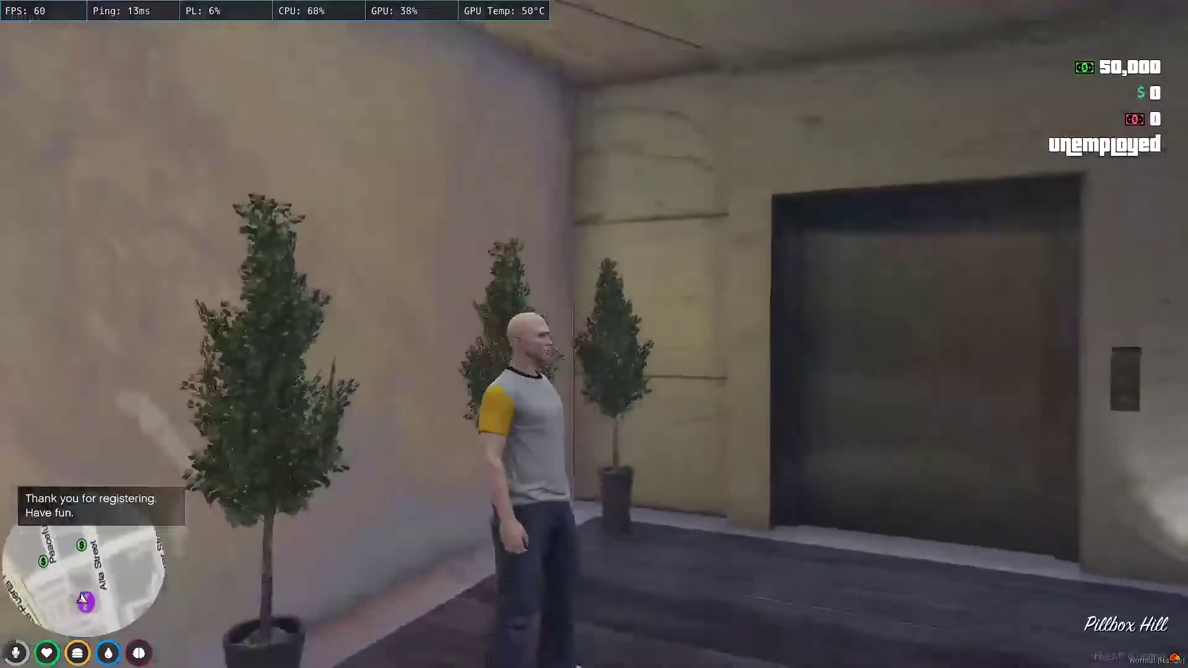
key("w")
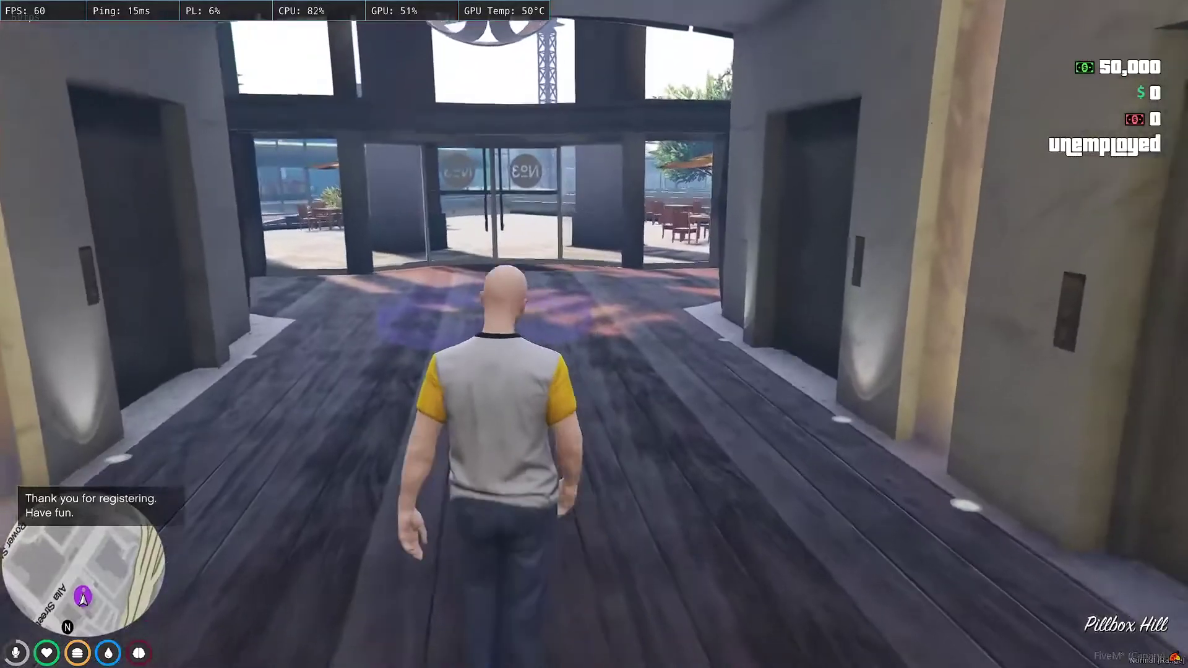
key("w")
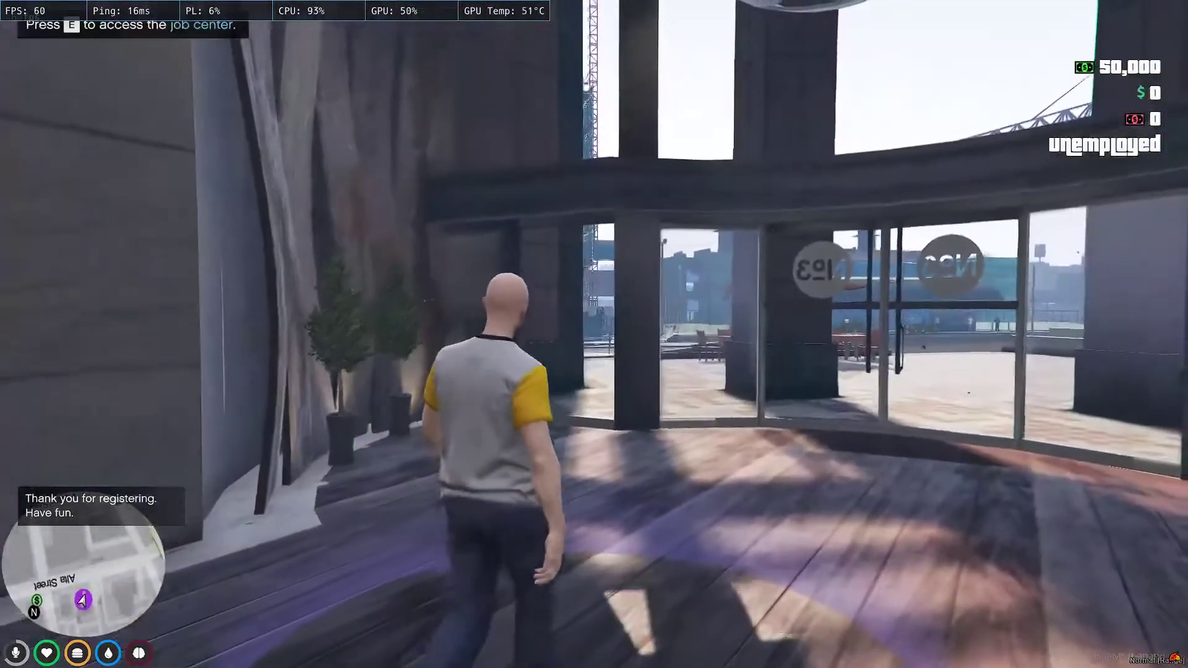
Step: Show the resource monitor with the client console command resmon 1
key("F8")
type("resmon 1")
key("Return")
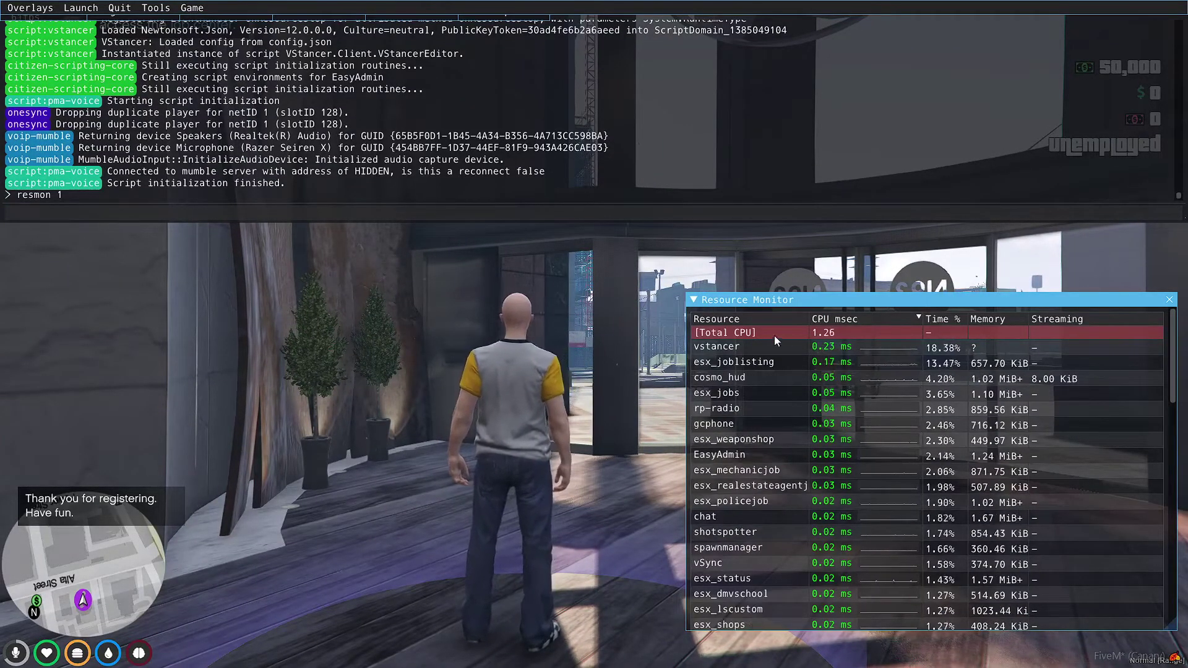
Step: Turn the resource monitor off with the command resmon 0 and close the client console
key("Up")
key("BackSpace")
type("0")
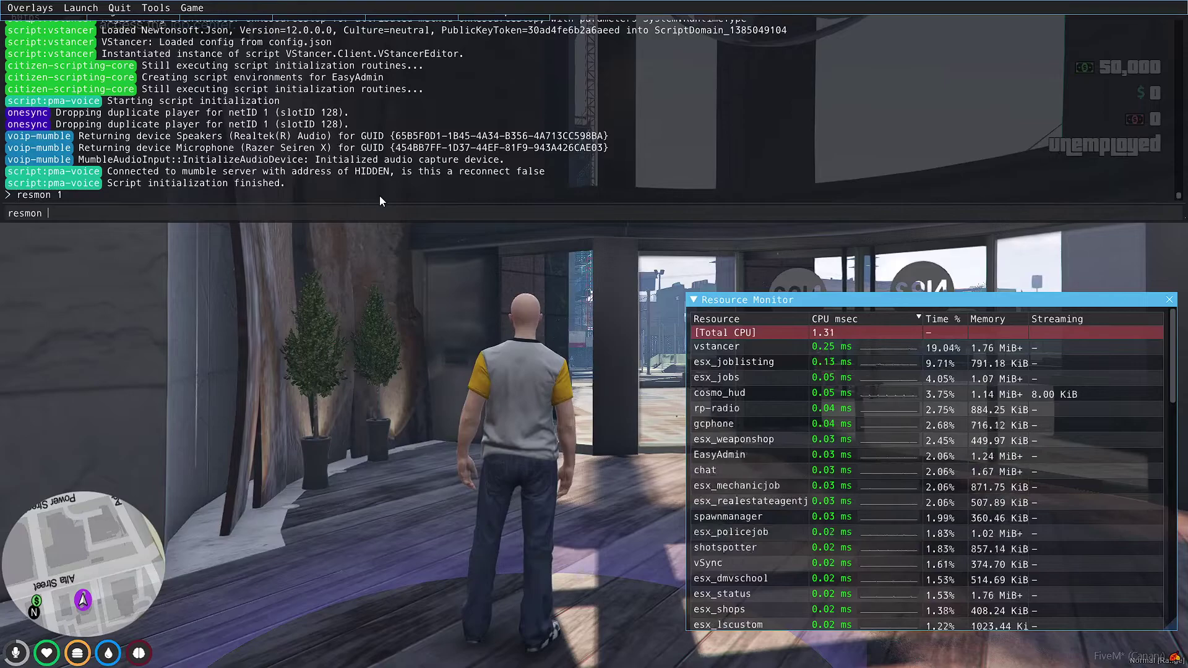
key("Return")
key("F8")
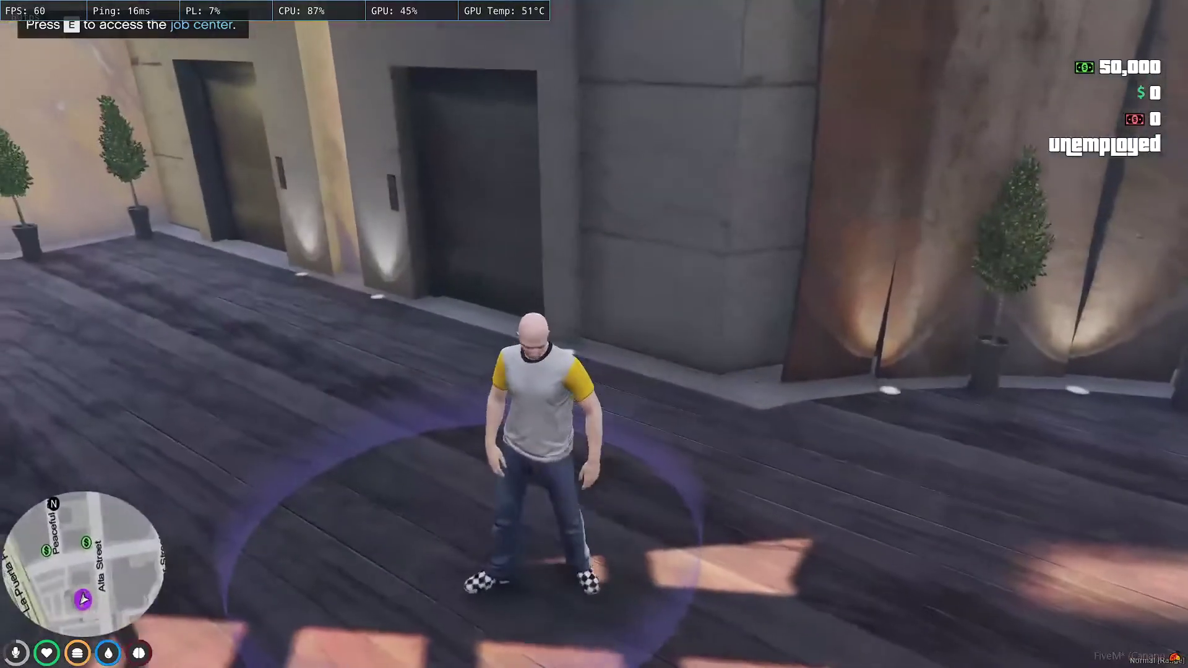
Step: Open the job center and take the LSPD job for the character
key("e")
key("Down")
key("Down")
key("Down")
key("Down")
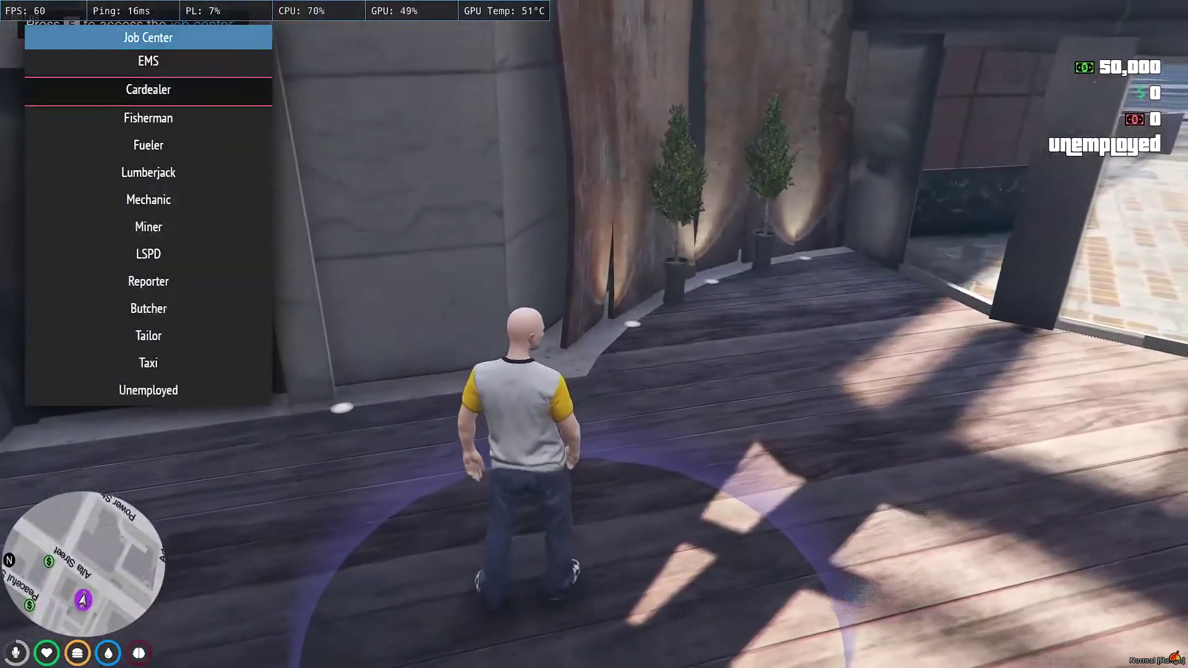
key("Down")
key("Down")
key("Down")
key("Down")
key("Down")
key("Down")
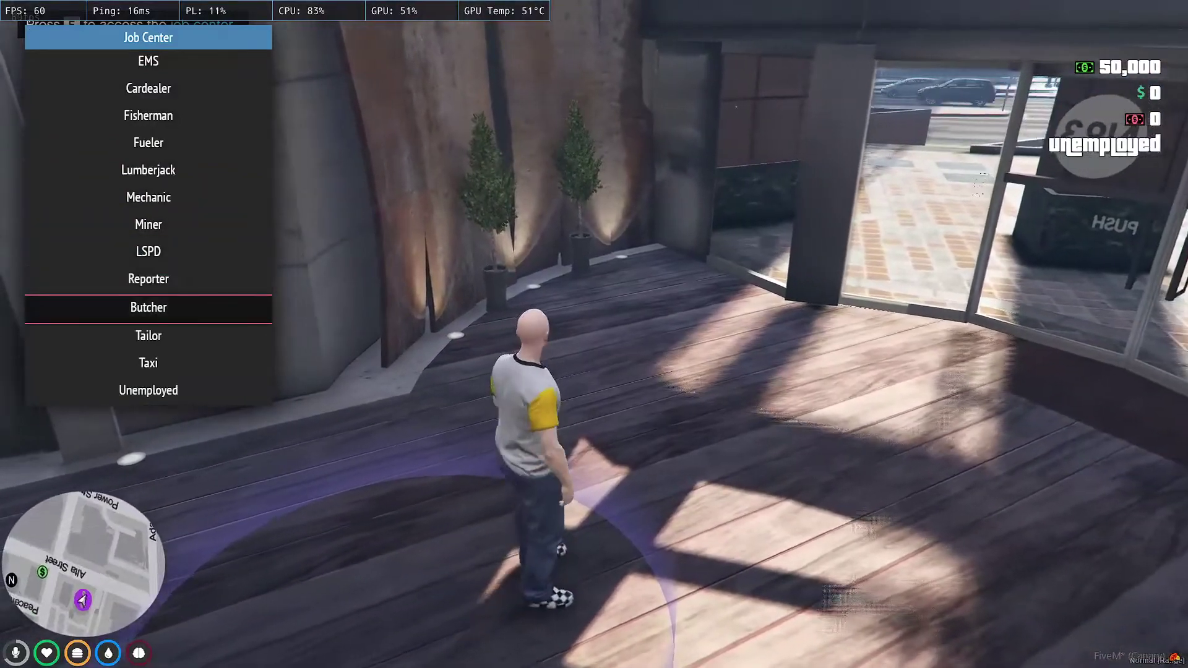
key("Up")
key("Up")
key("Up")
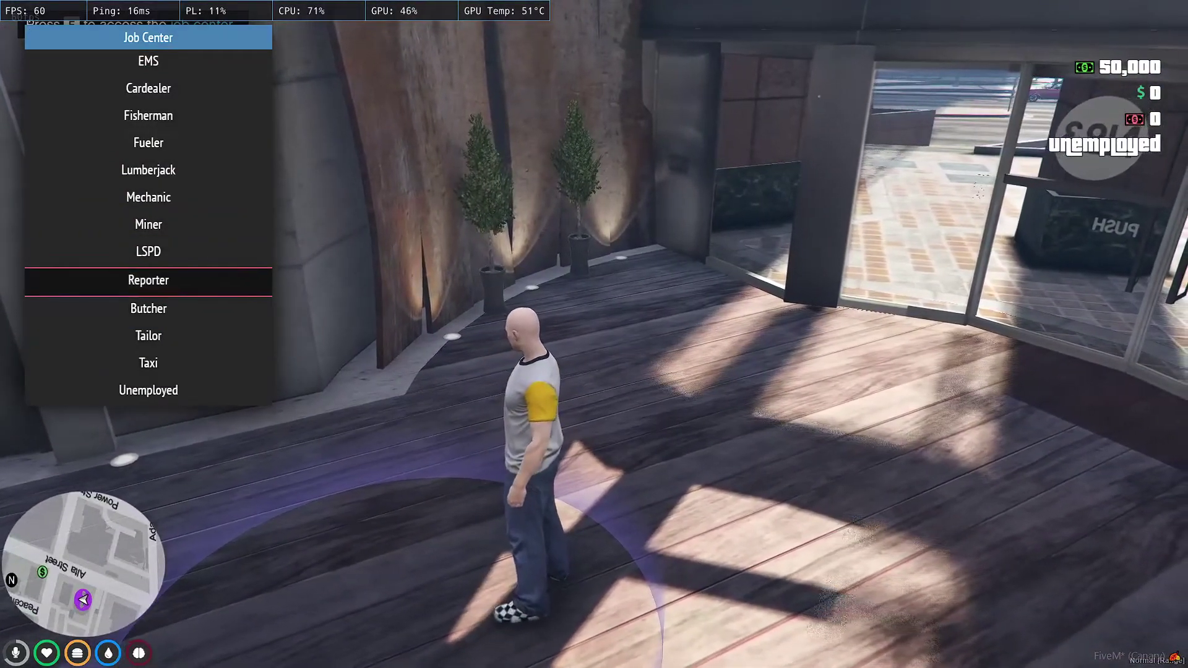
key("Return")
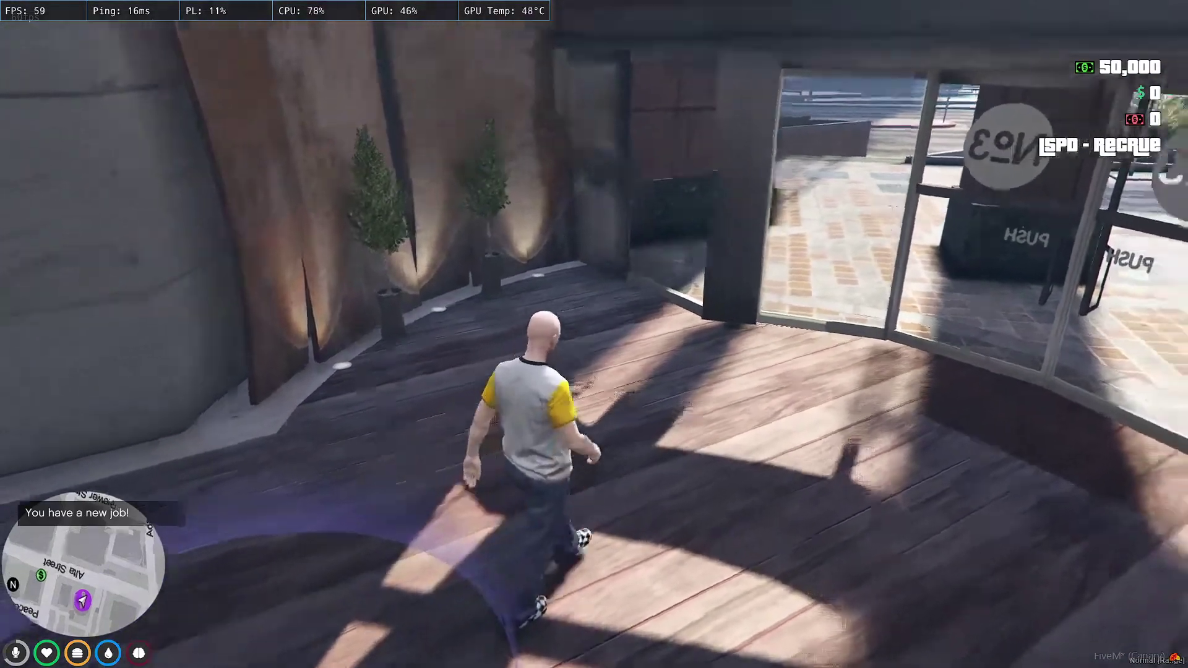
Step: Walk the character out of the building and down the outdoor steps to the street
key("w")
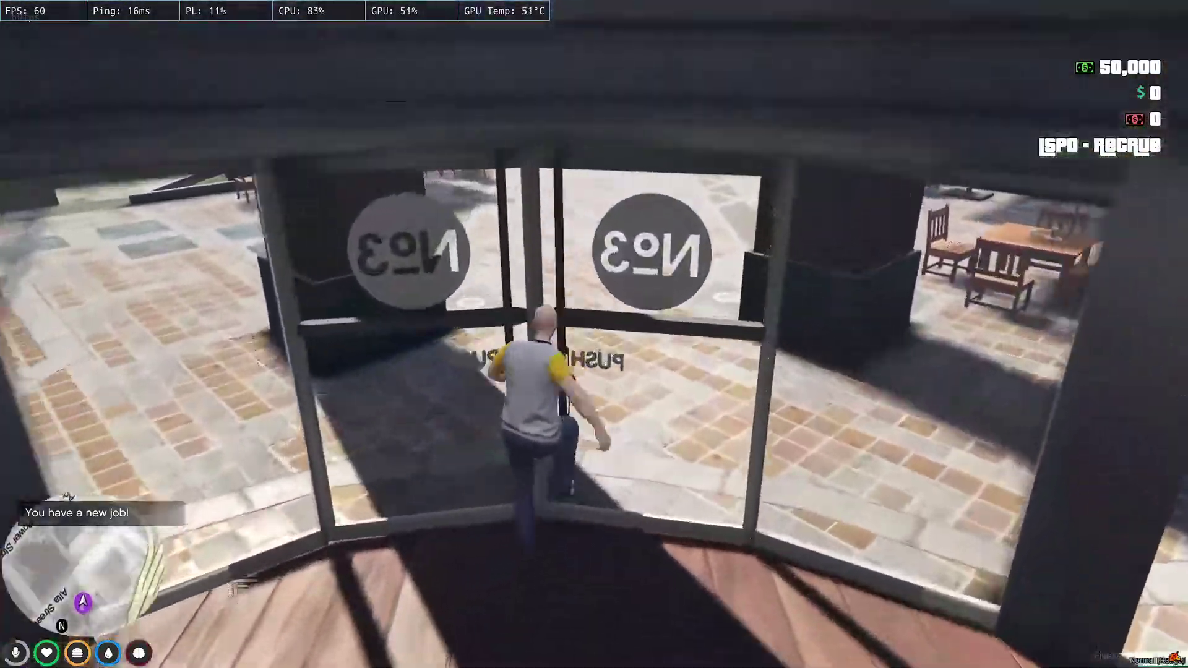
key("w")
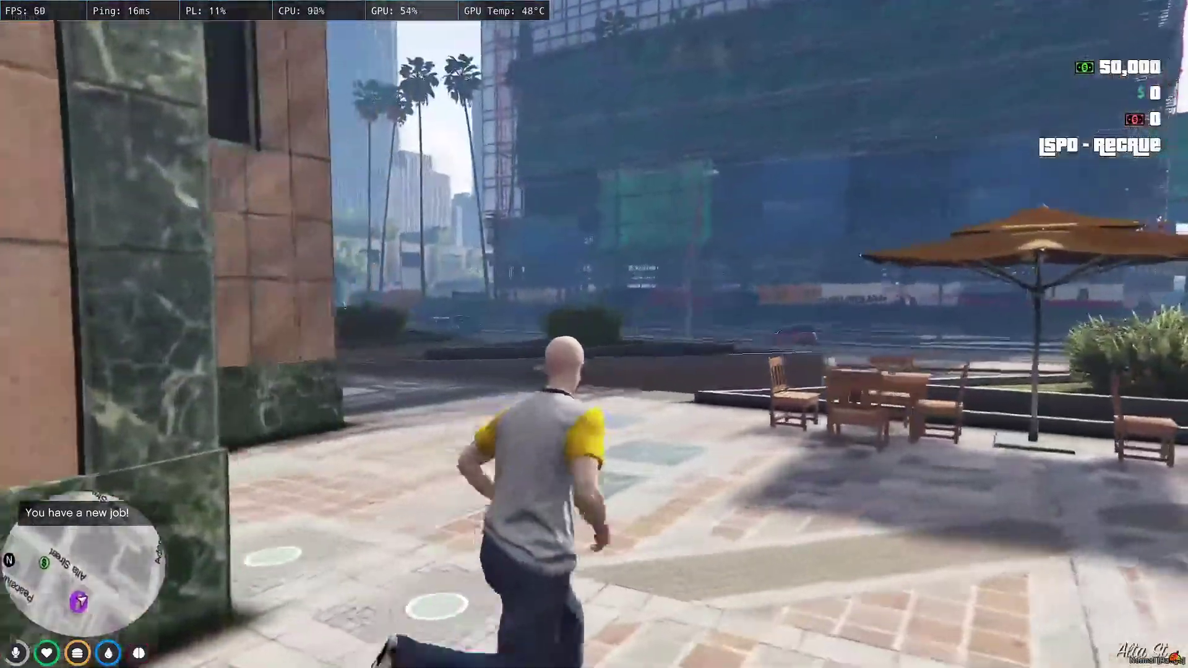
key("w")
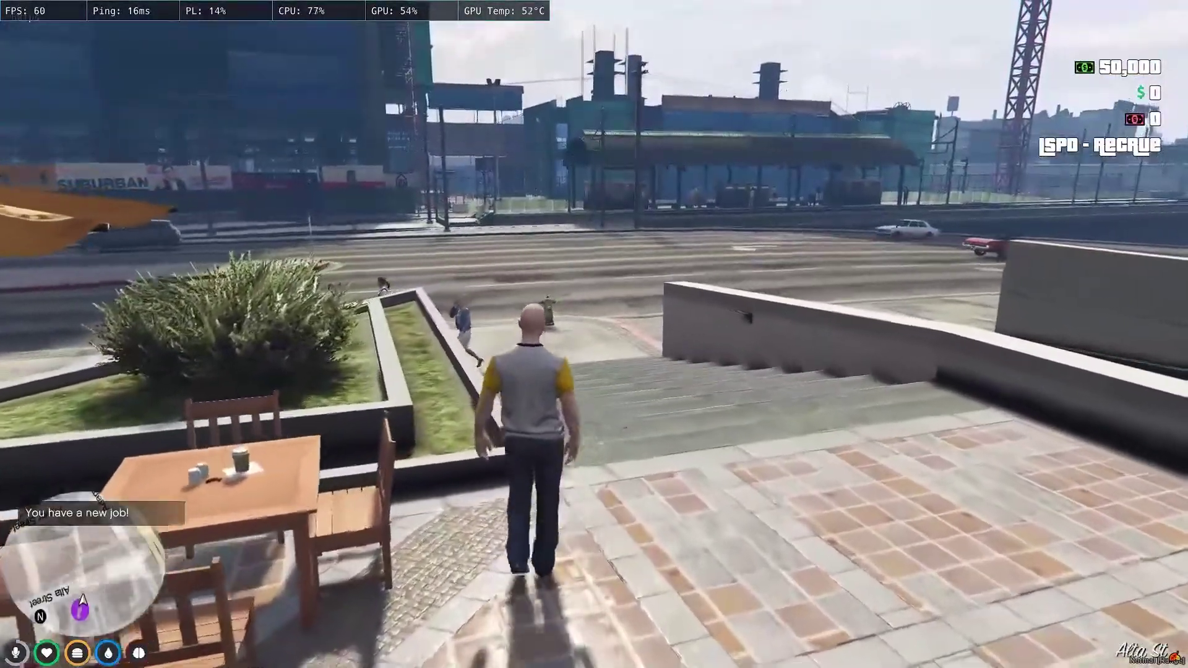
key("w")
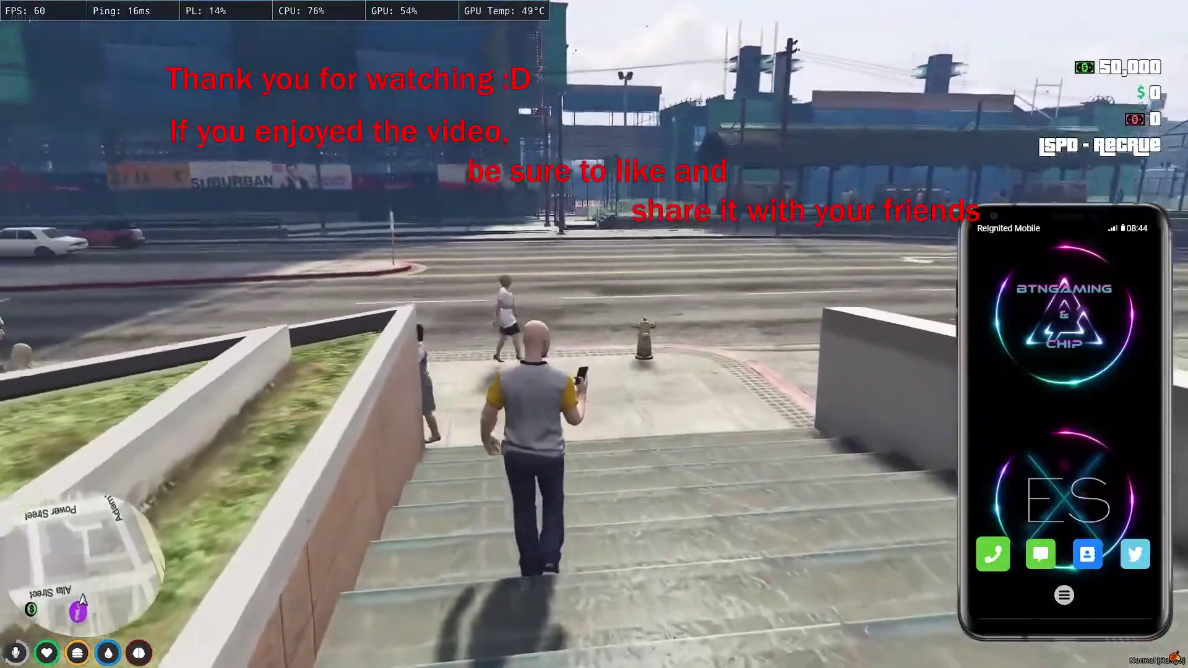
key("w")
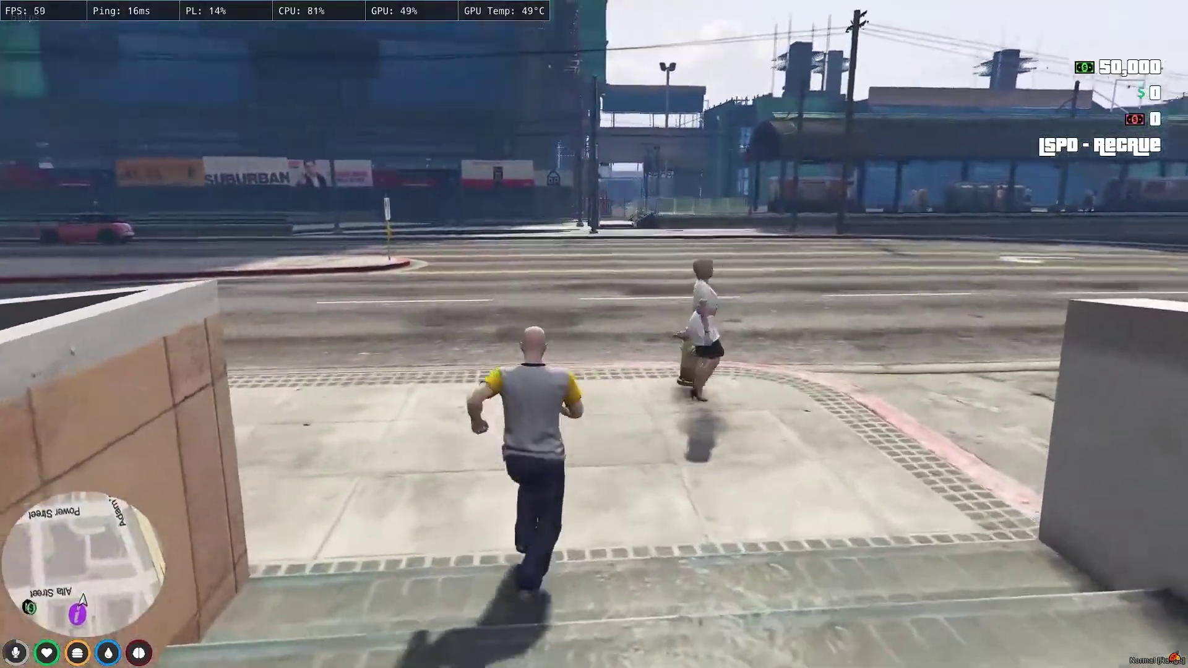